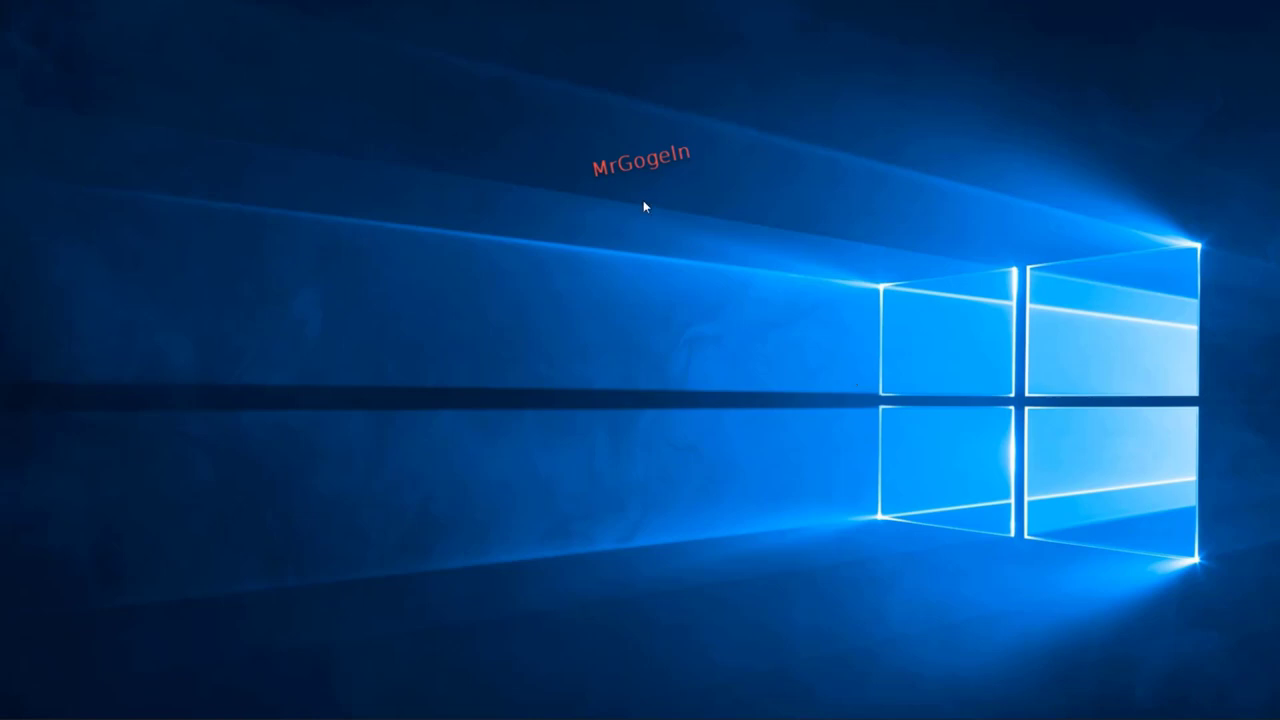
{"action": "right_click", "coordinate": [617, 295]}
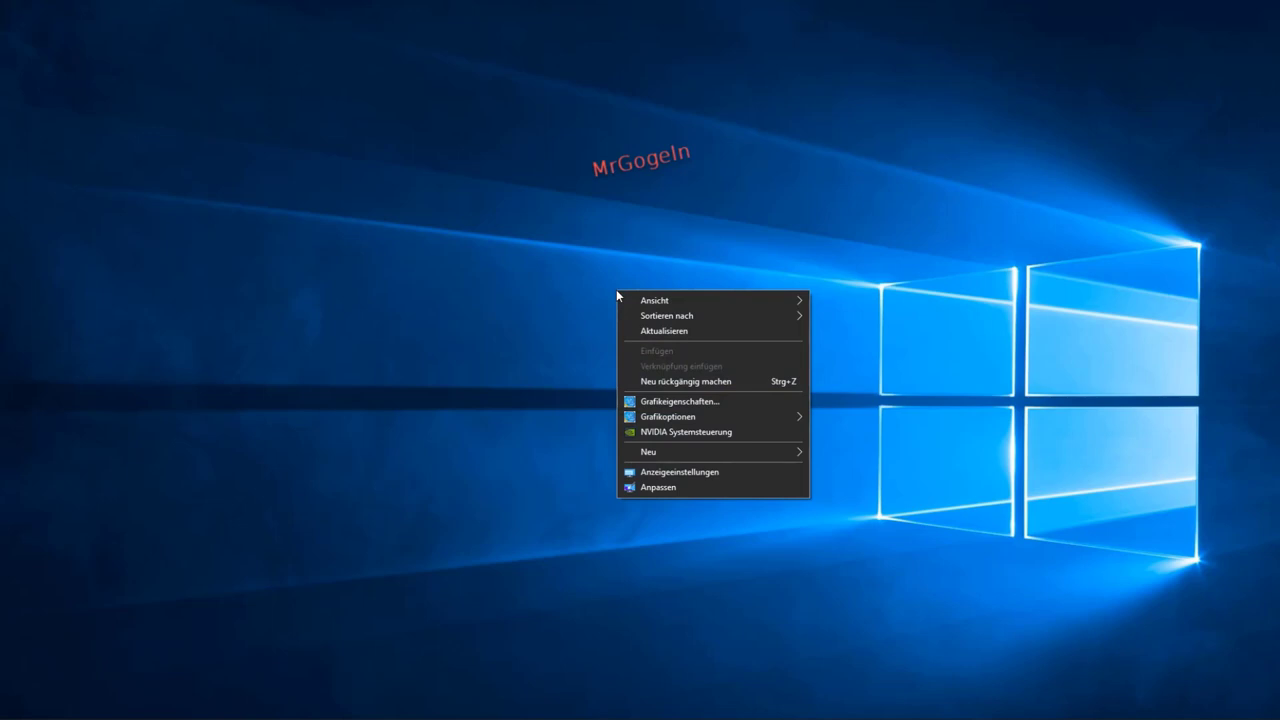
{"action": "left_click", "coordinate": [489, 291]}
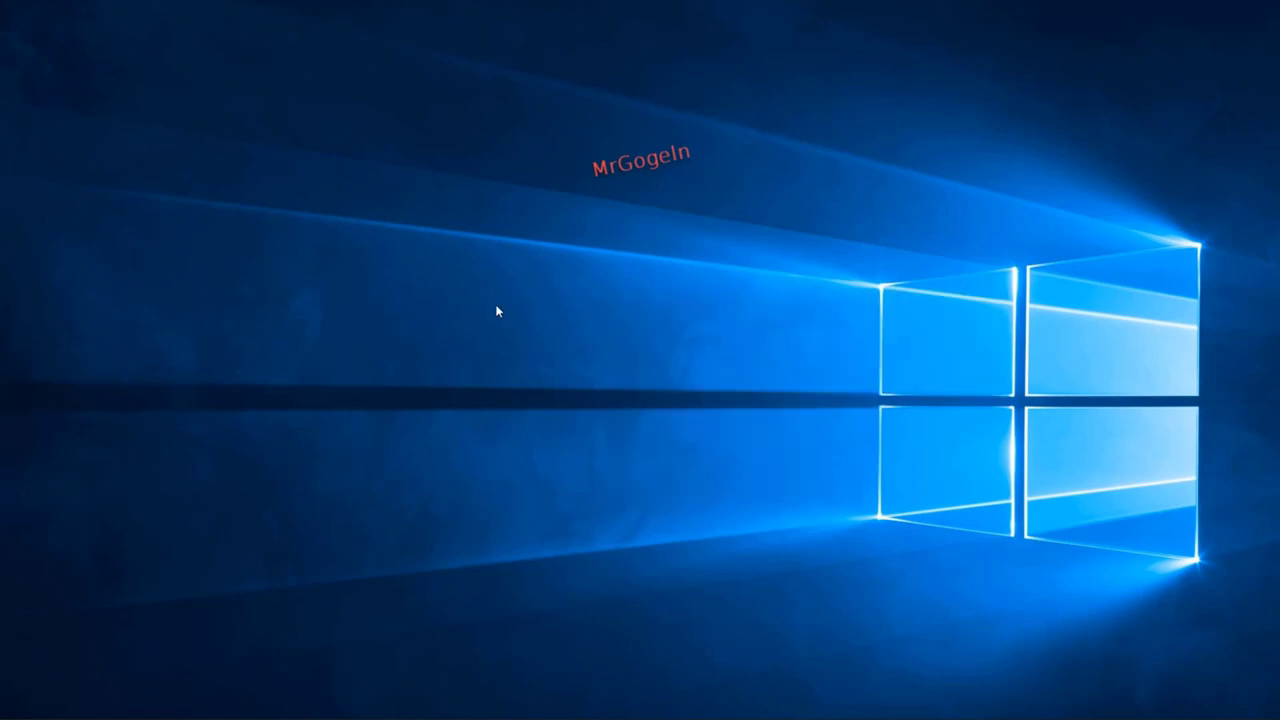
{"action": "right_click", "coordinate": [619, 277]}
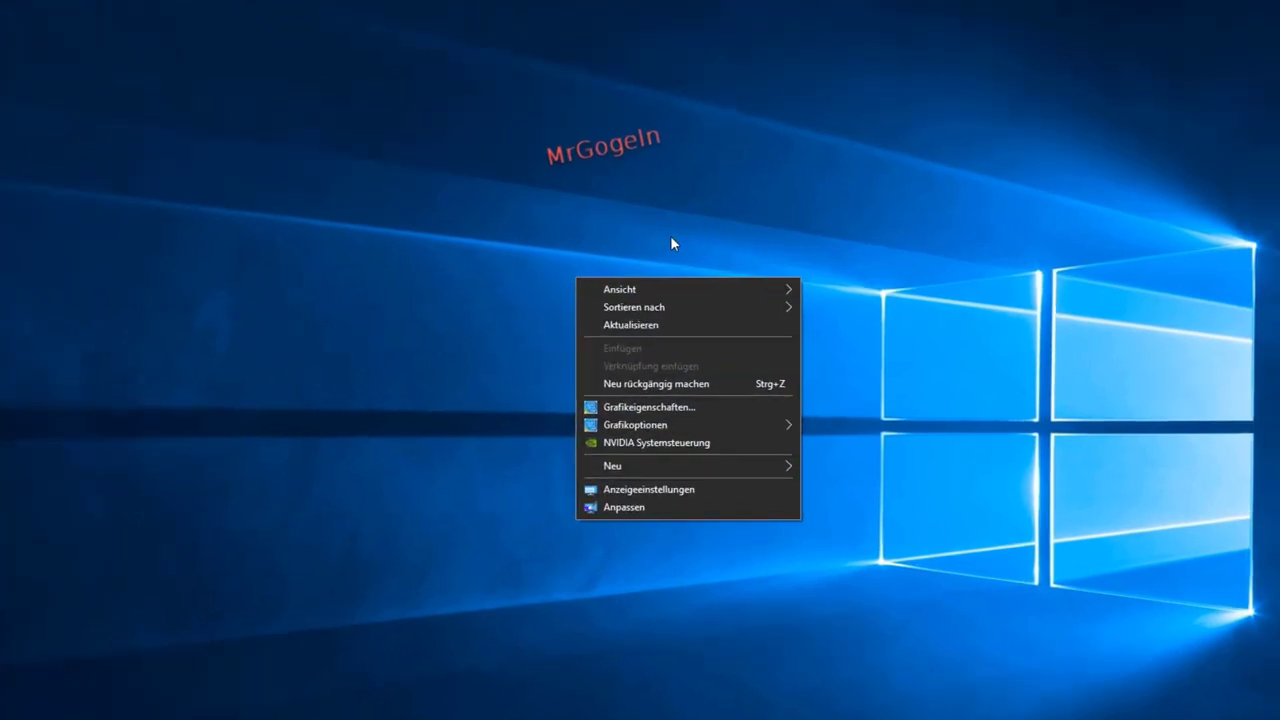
{"action": "left_click", "coordinate": [672, 225]}
Start creating a new desktop shortcut and move the wizard window so the new icon is uncovered.
{"action": "right_click", "coordinate": [672, 226]}
{"action": "mouse_move", "coordinate": [684, 250]}
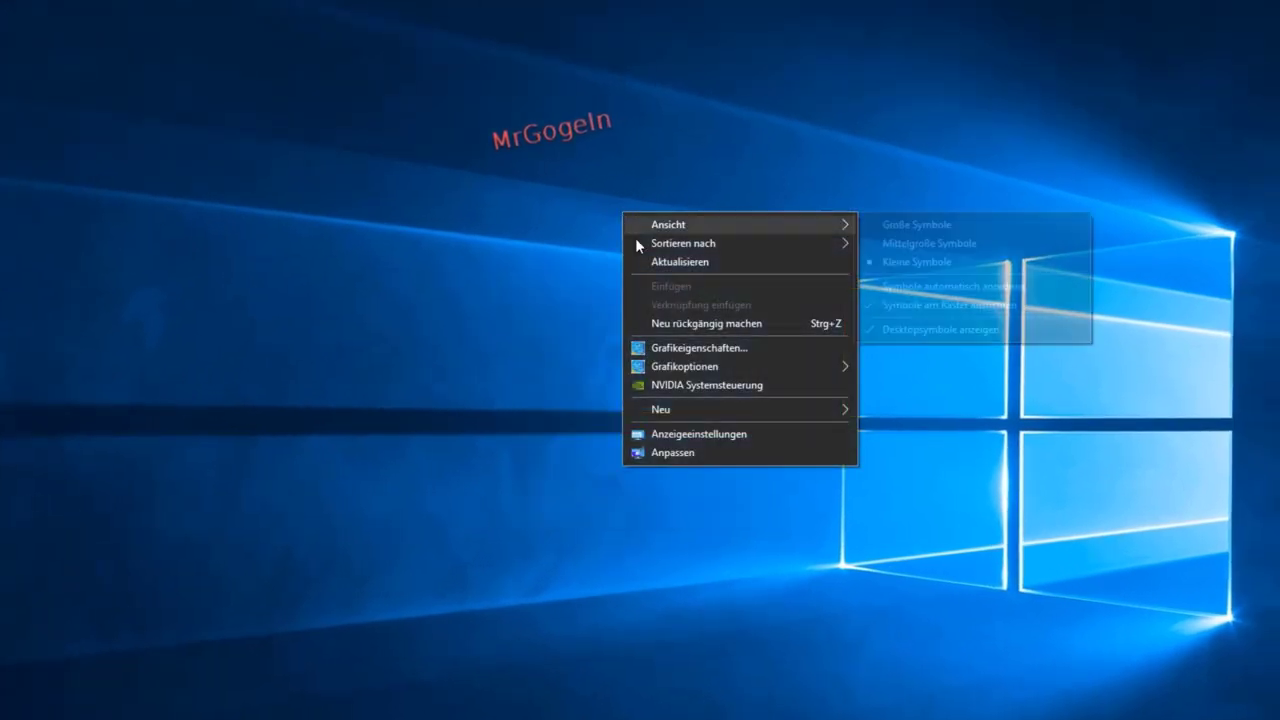
{"action": "mouse_move", "coordinate": [665, 409]}
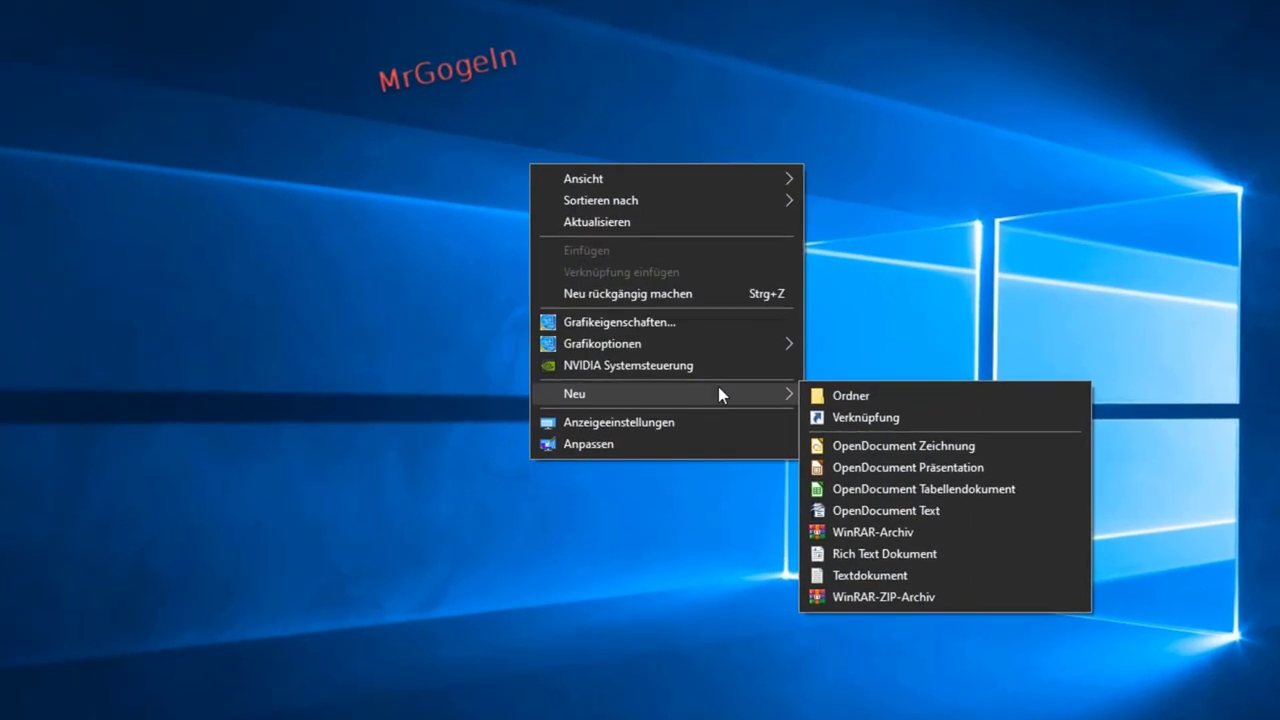
{"action": "left_click", "coordinate": [850, 417]}
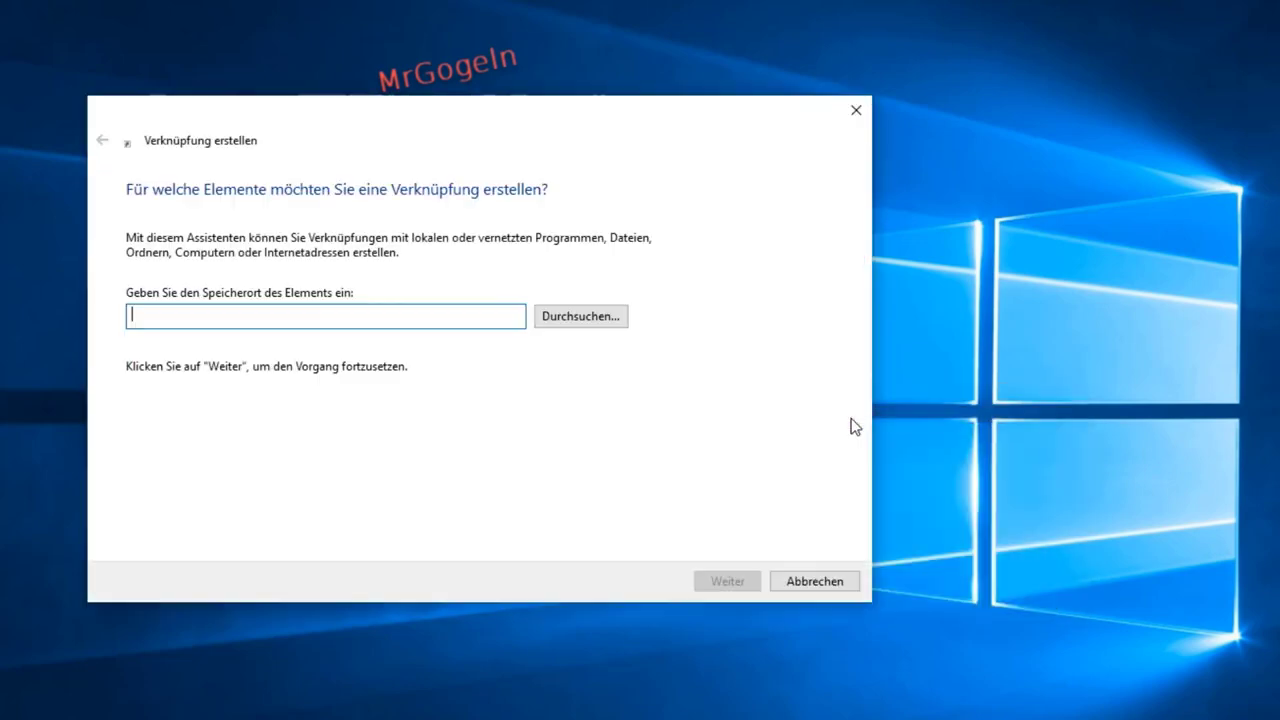
{"action": "left_click_drag", "start_coordinate": [486, 137], "coordinate": [662, 359]}
{"action": "left_click_drag", "start_coordinate": [552, 216], "coordinate": [6, 82]}
{"action": "left_click_drag", "start_coordinate": [566, 367], "coordinate": [459, 115]}
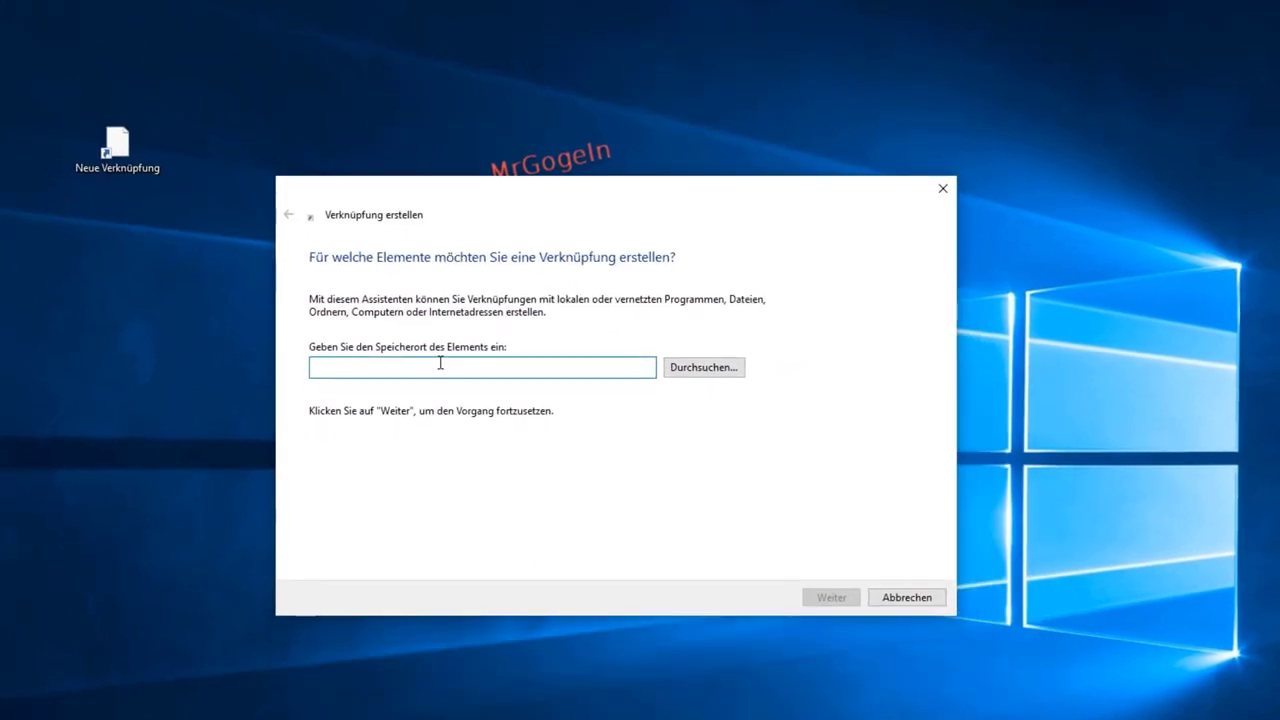
Enter "shutdown -s -t 00 -f" as the target location of the new shortcut.
{"action": "type", "text": "shutdown"}
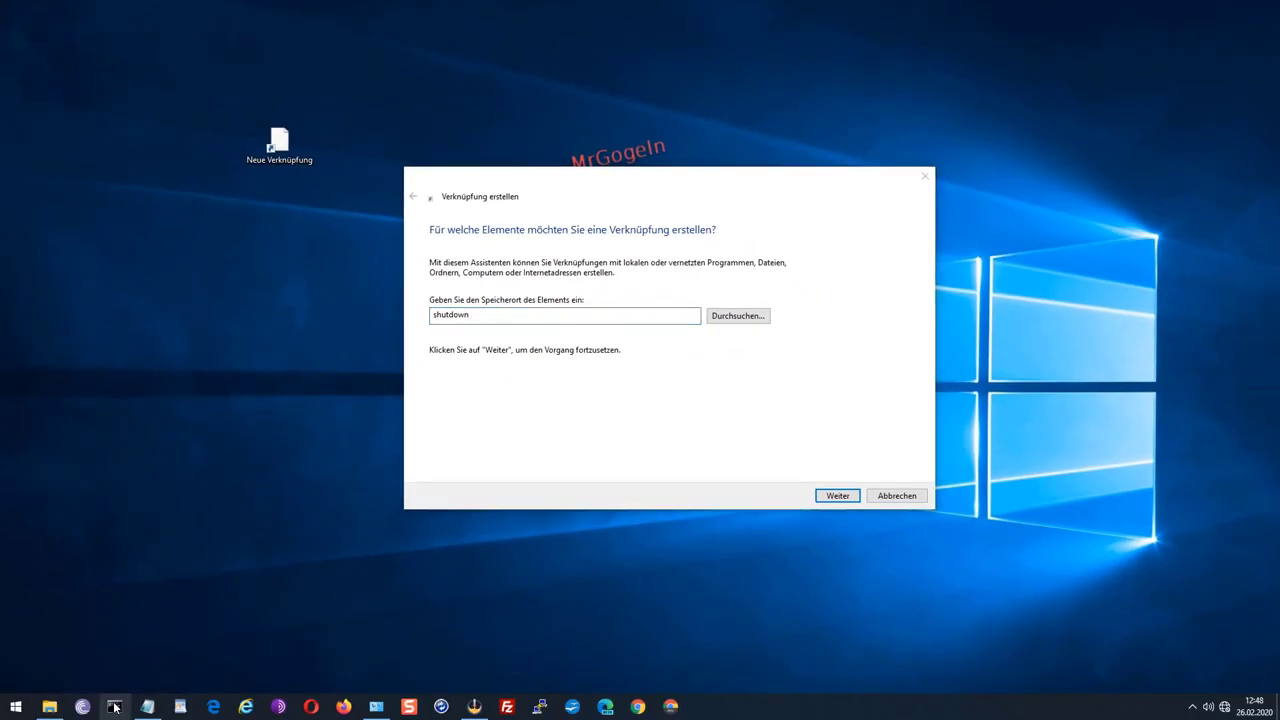
{"action": "left_click", "coordinate": [114, 706]}
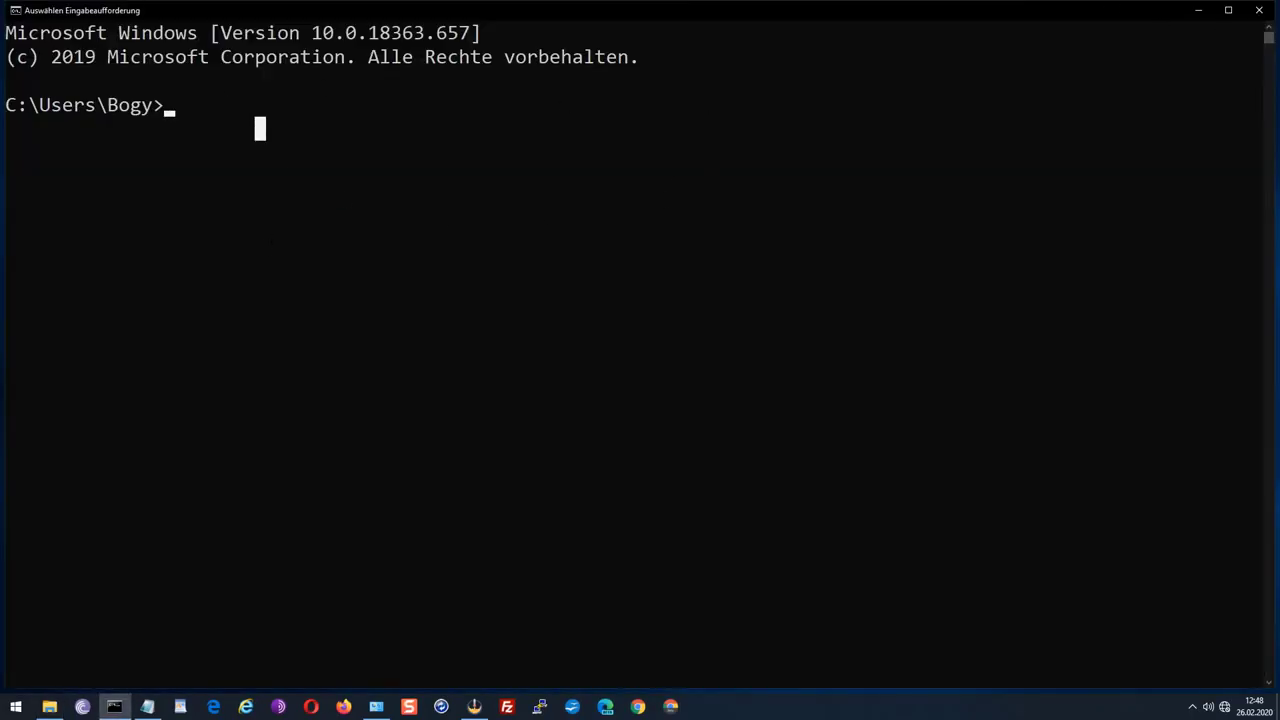
{"action": "left_click", "coordinate": [1258, 12]}
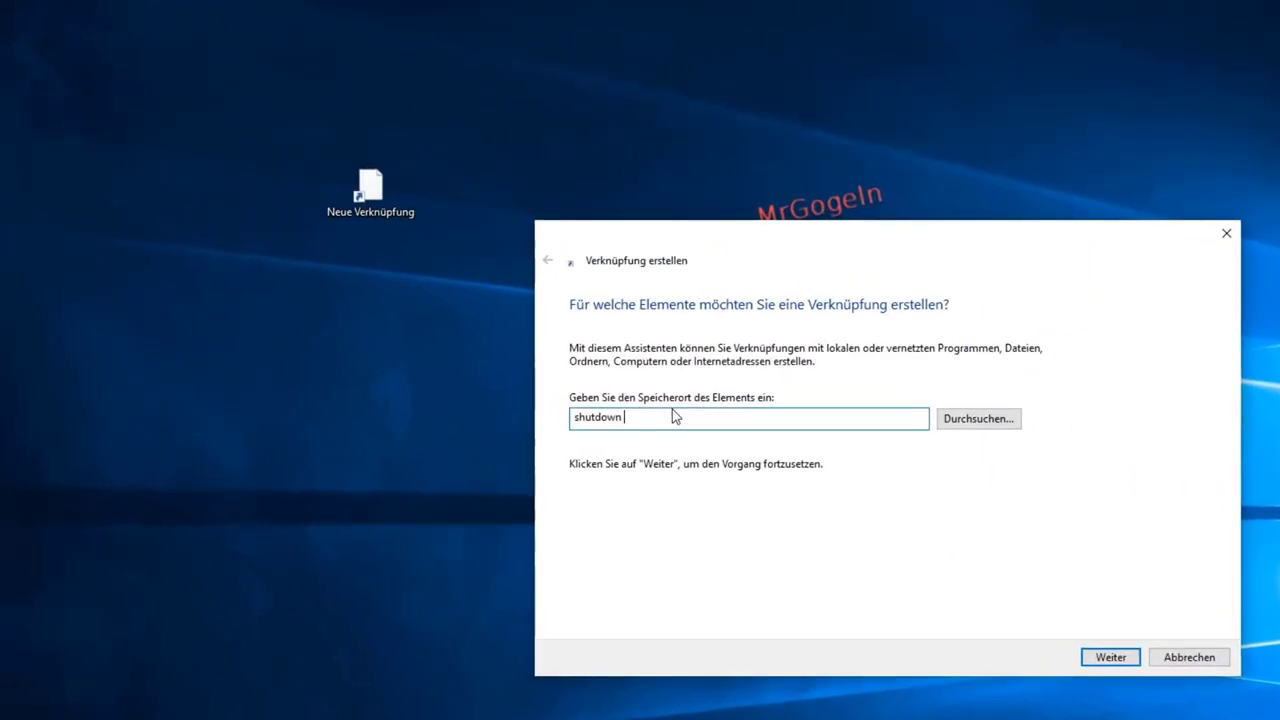
{"action": "type", "text": "-s"}
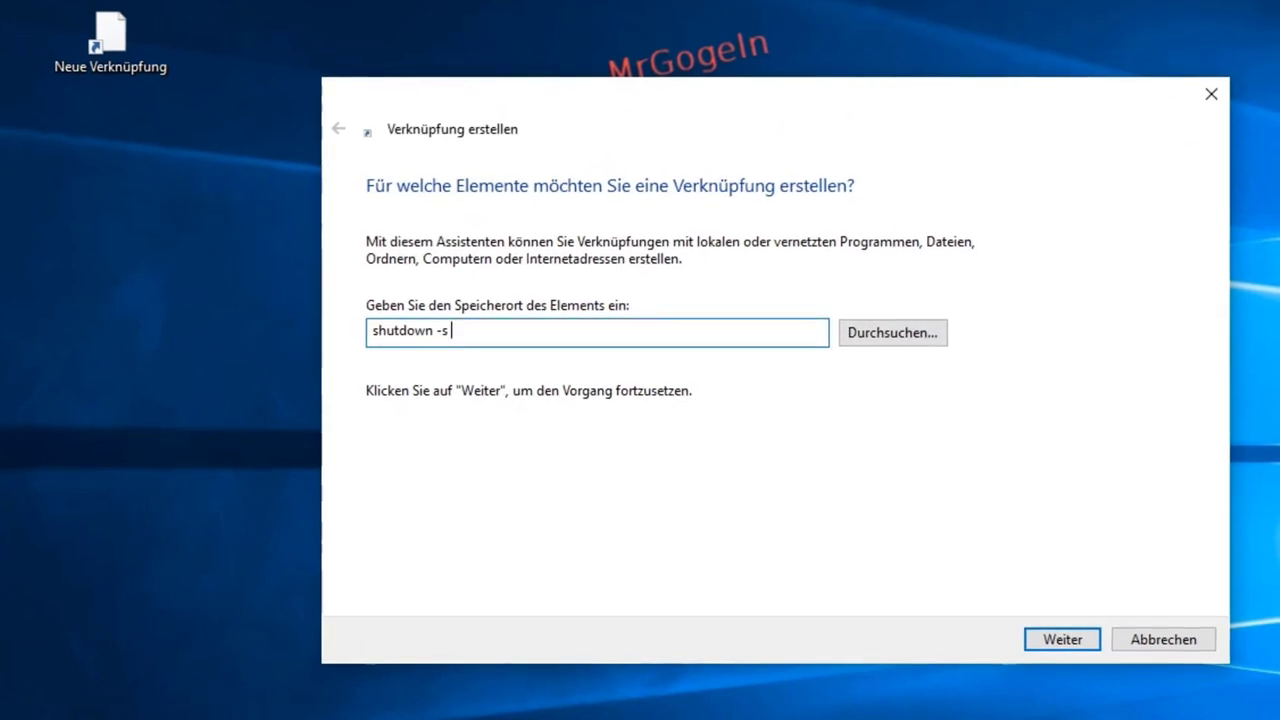
{"action": "type", "text": " -t"}
{"action": "type", "text": "00"}
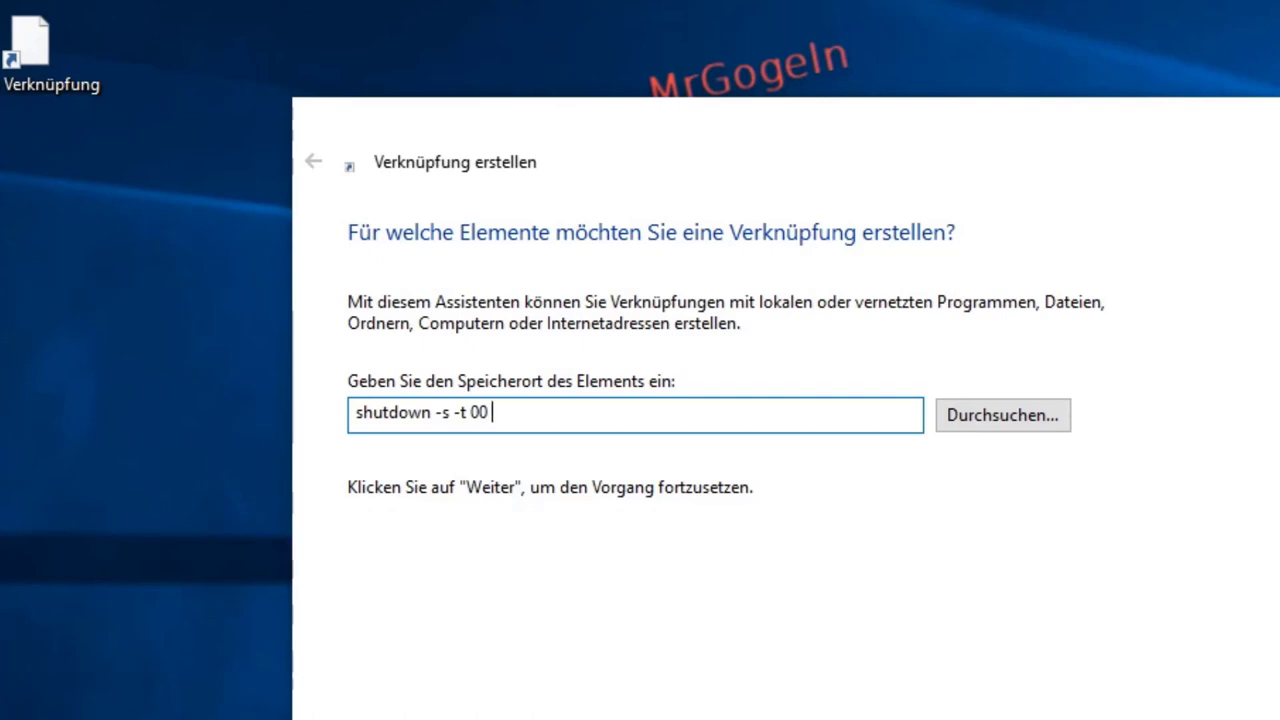
{"action": "type", "text": "-f"}
{"action": "key", "text": "ctrl+a"}
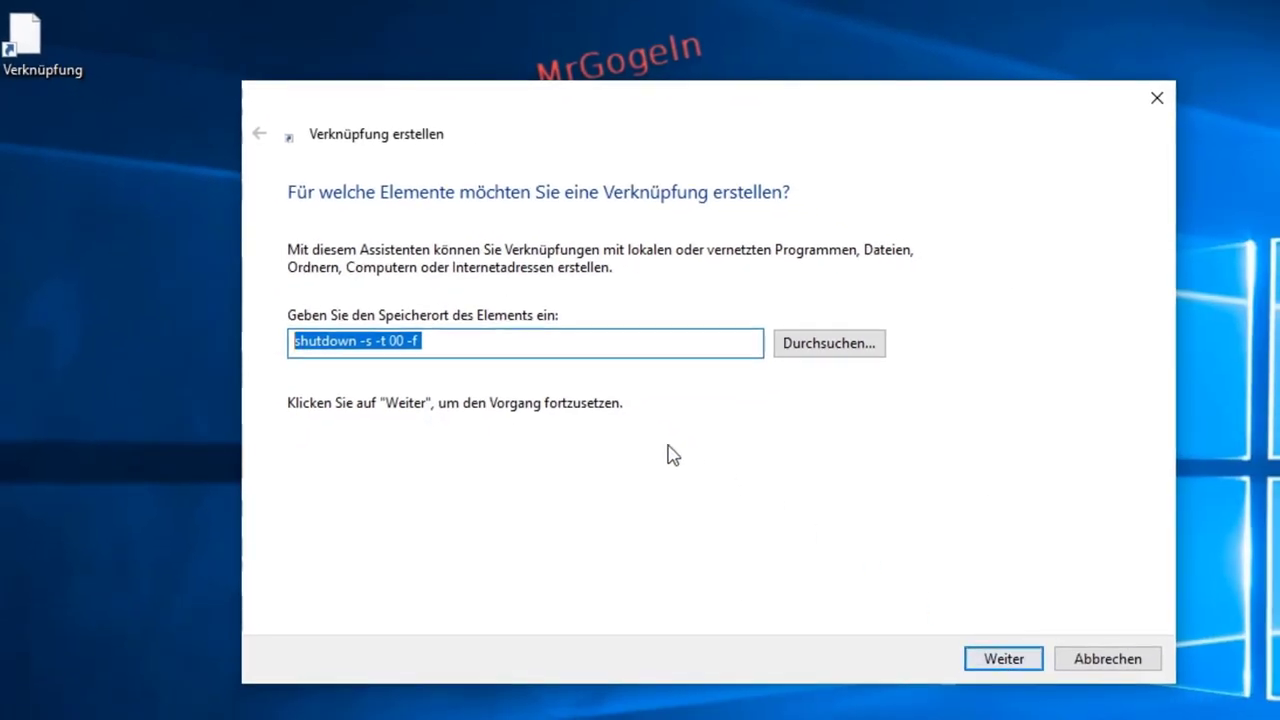
{"action": "left_click", "coordinate": [449, 341]}
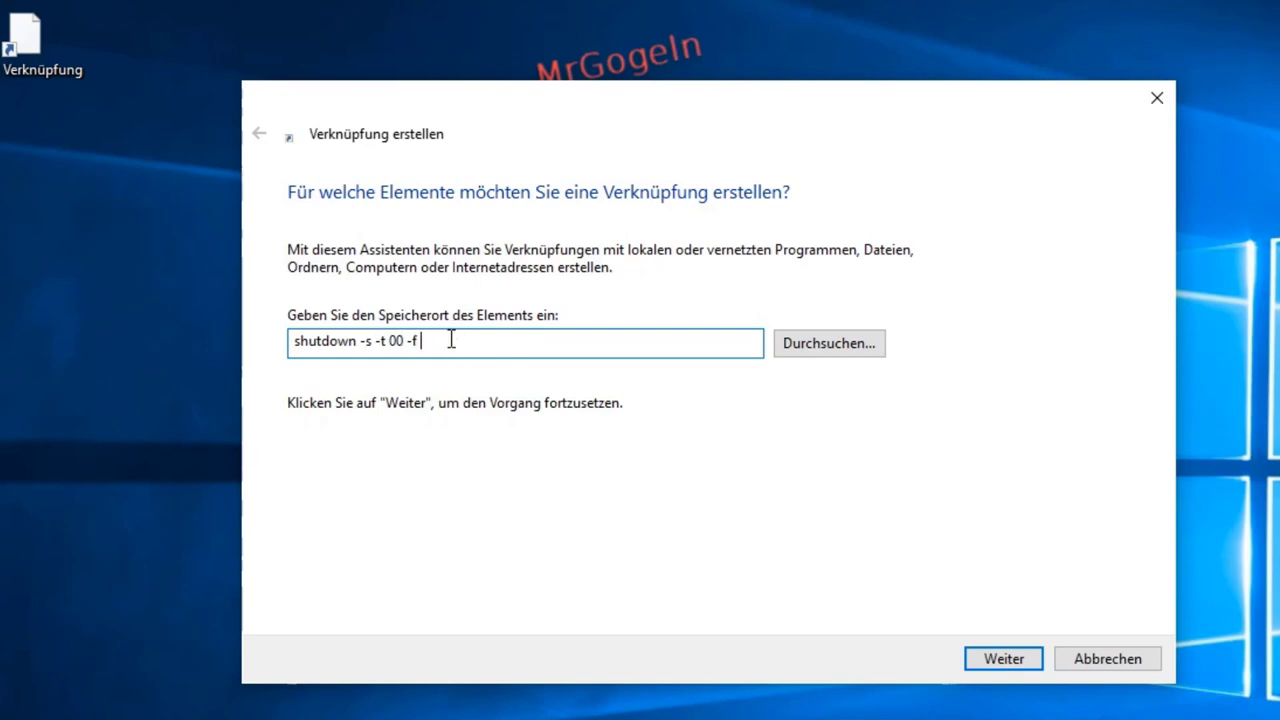
Name the shortcut "herunterfahren" and finish creating it.
{"action": "left_click", "coordinate": [985, 664]}
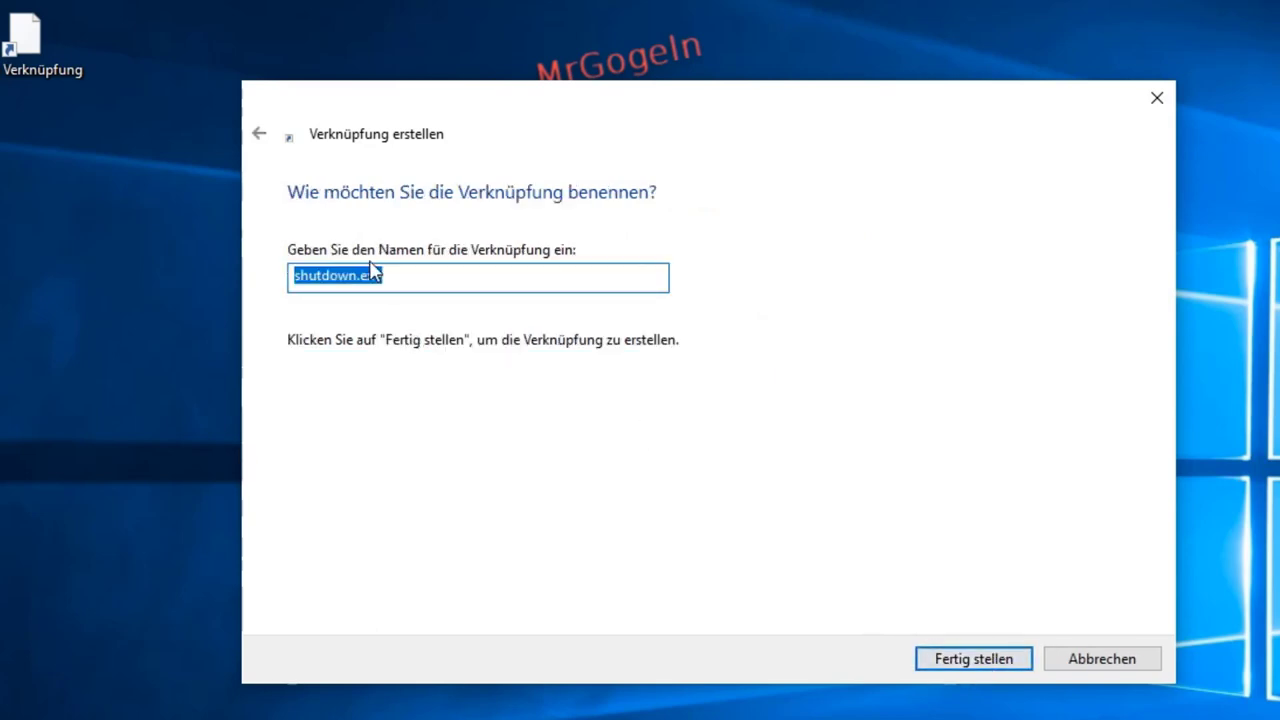
{"action": "type", "text": "h"}
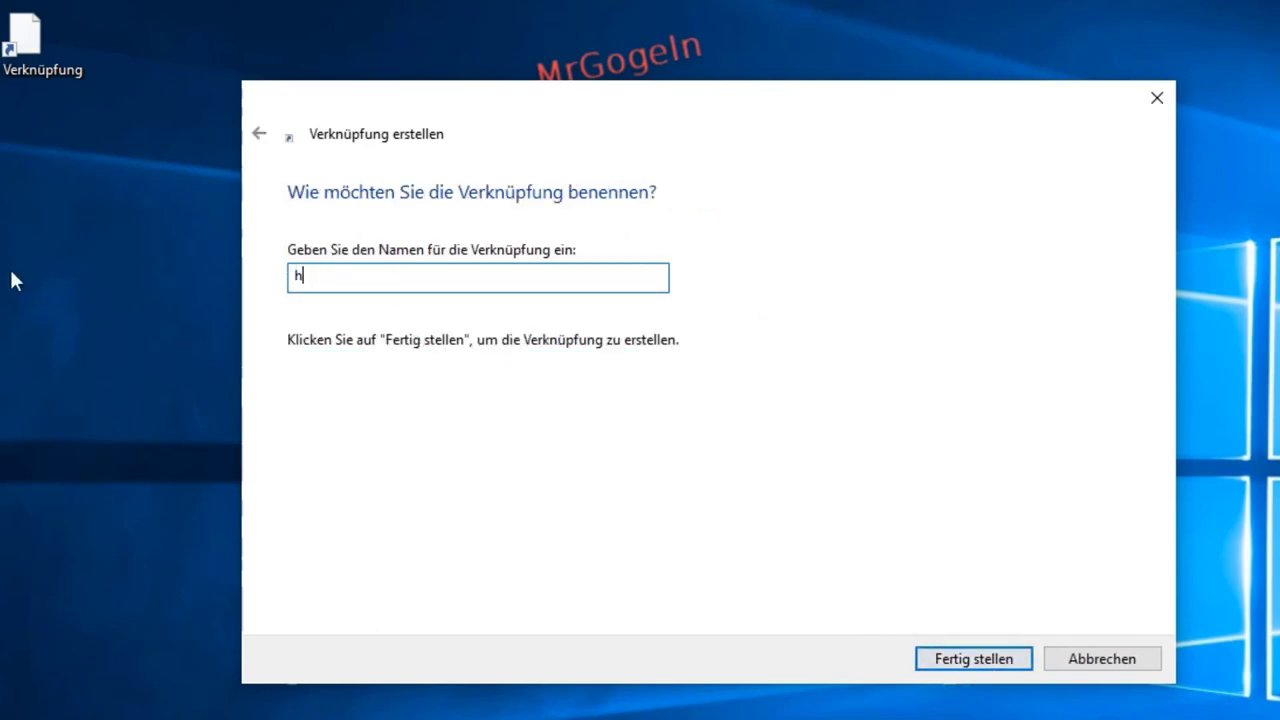
{"action": "type", "text": "erunterfah"}
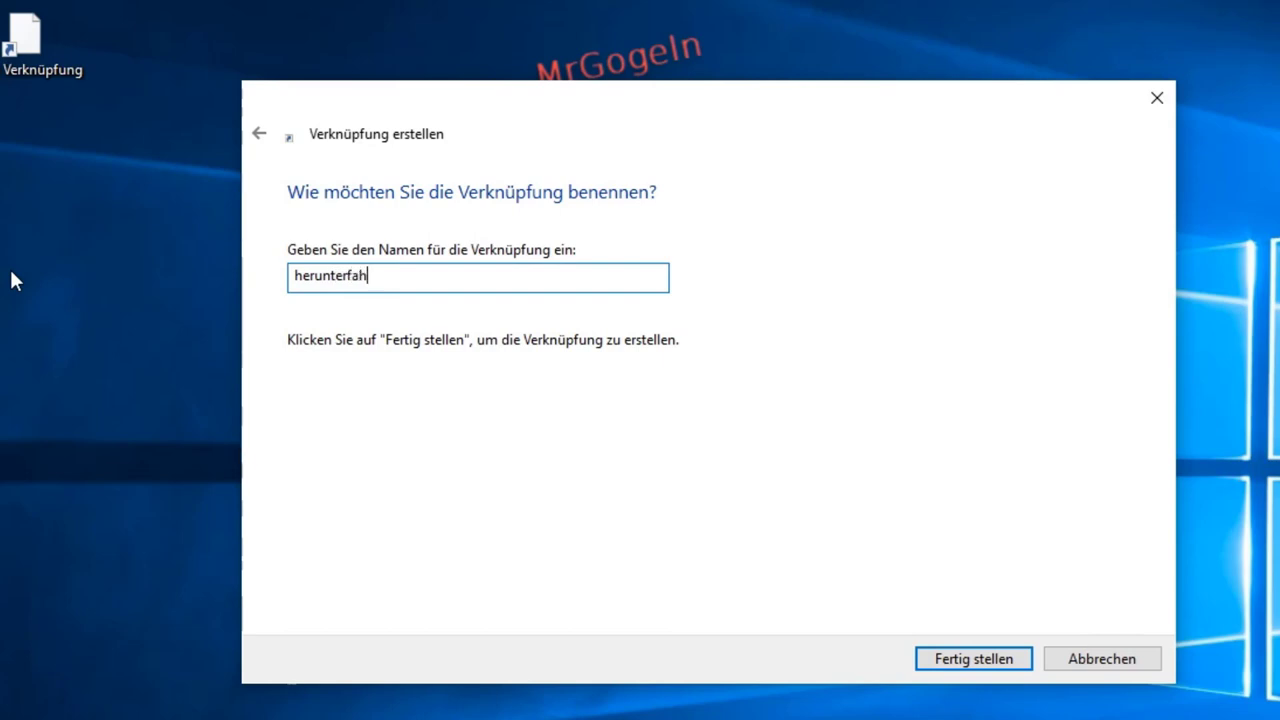
{"action": "type", "text": "ren"}
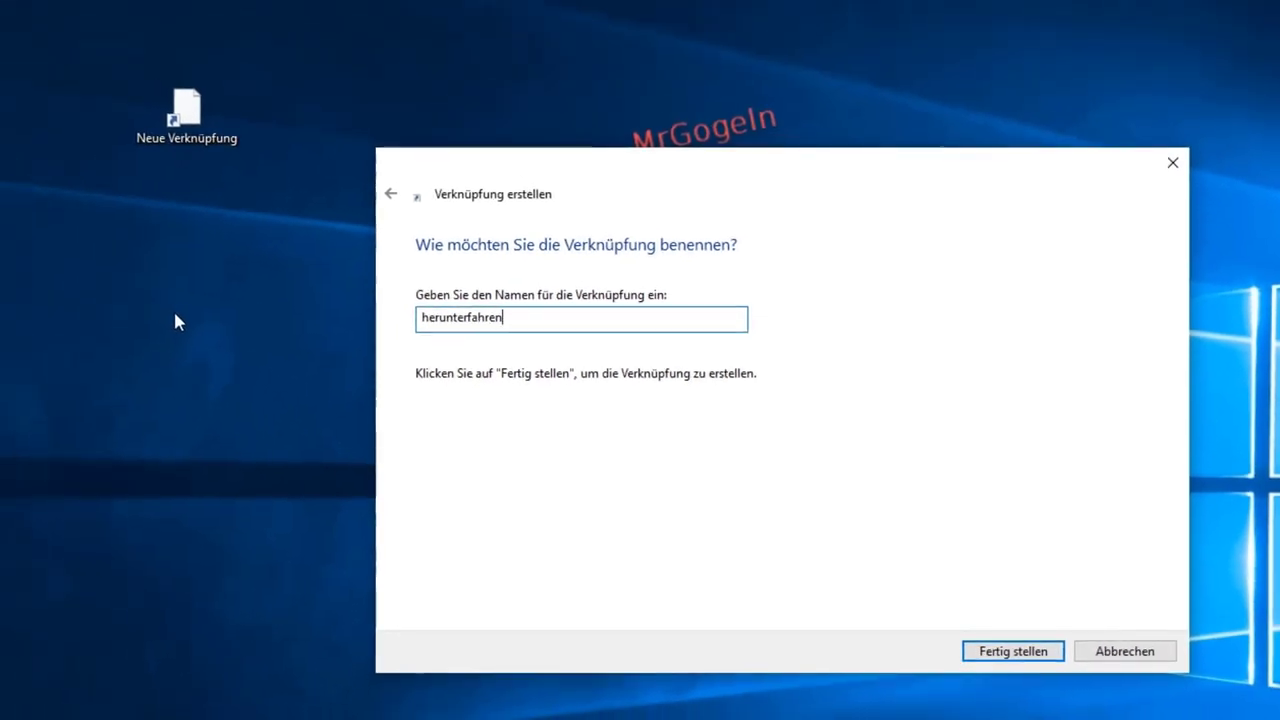
{"action": "left_click", "coordinate": [985, 657]}
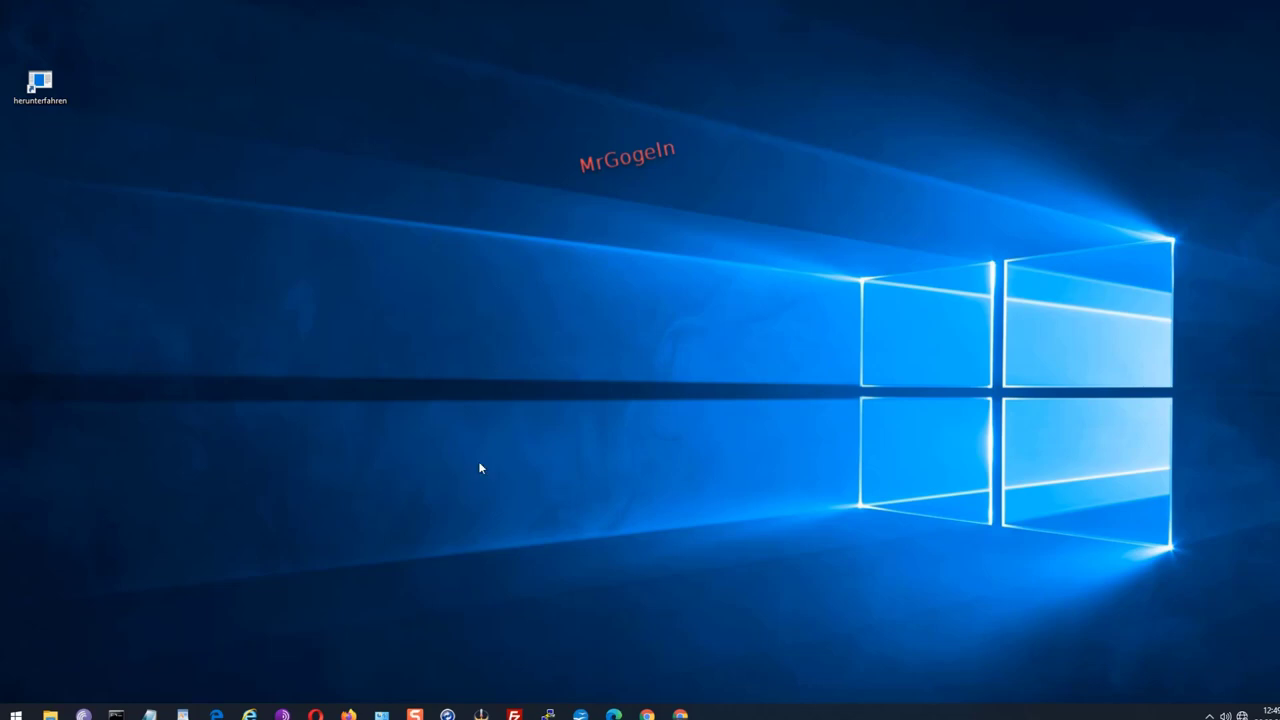
Start another new desktop shortcut and enter "shutdown -r -t 11" as its target location.
{"action": "right_click", "coordinate": [511, 386]}
{"action": "mouse_move", "coordinate": [560, 540]}
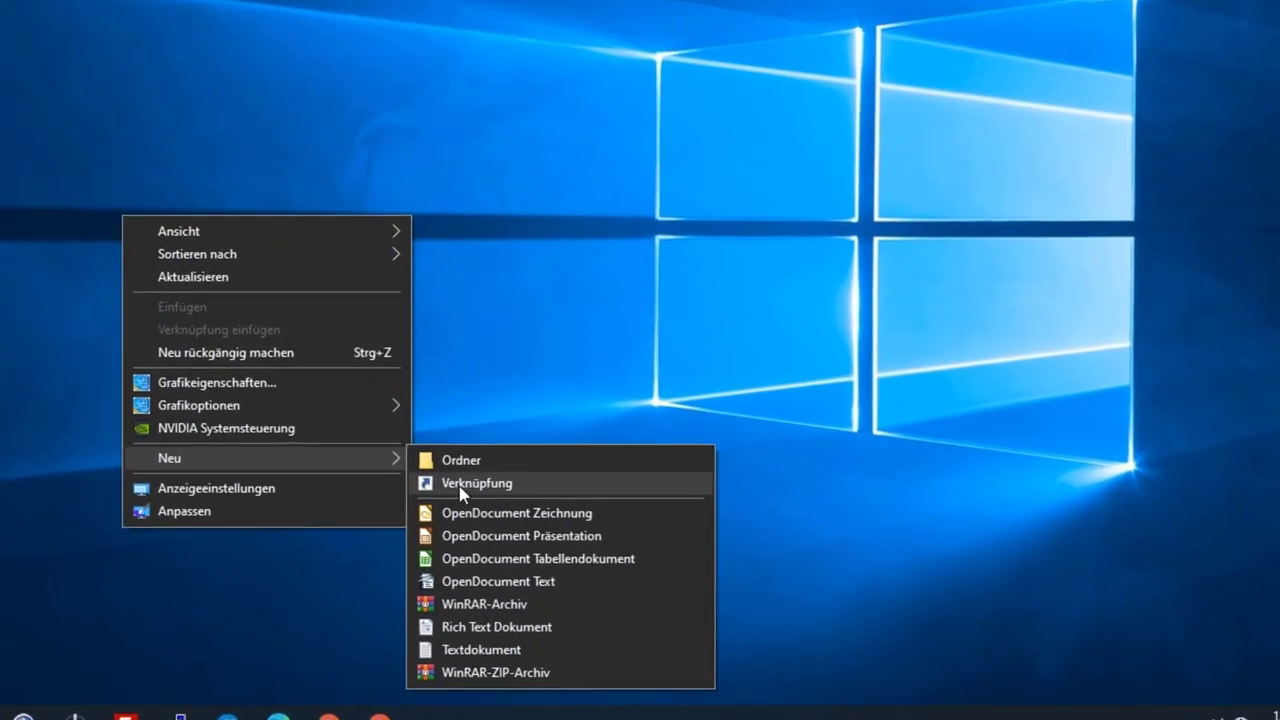
{"action": "left_click", "coordinate": [430, 472]}
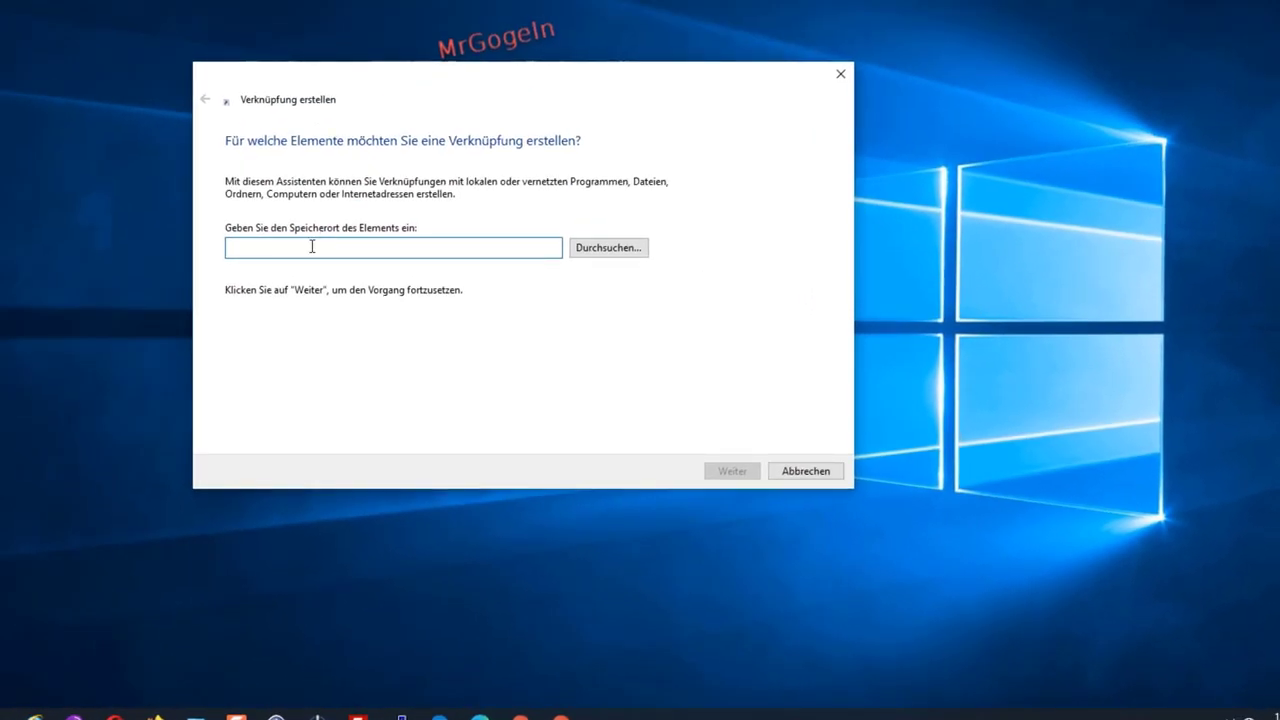
{"action": "type", "text": "shutd"}
{"action": "type", "text": "own -"}
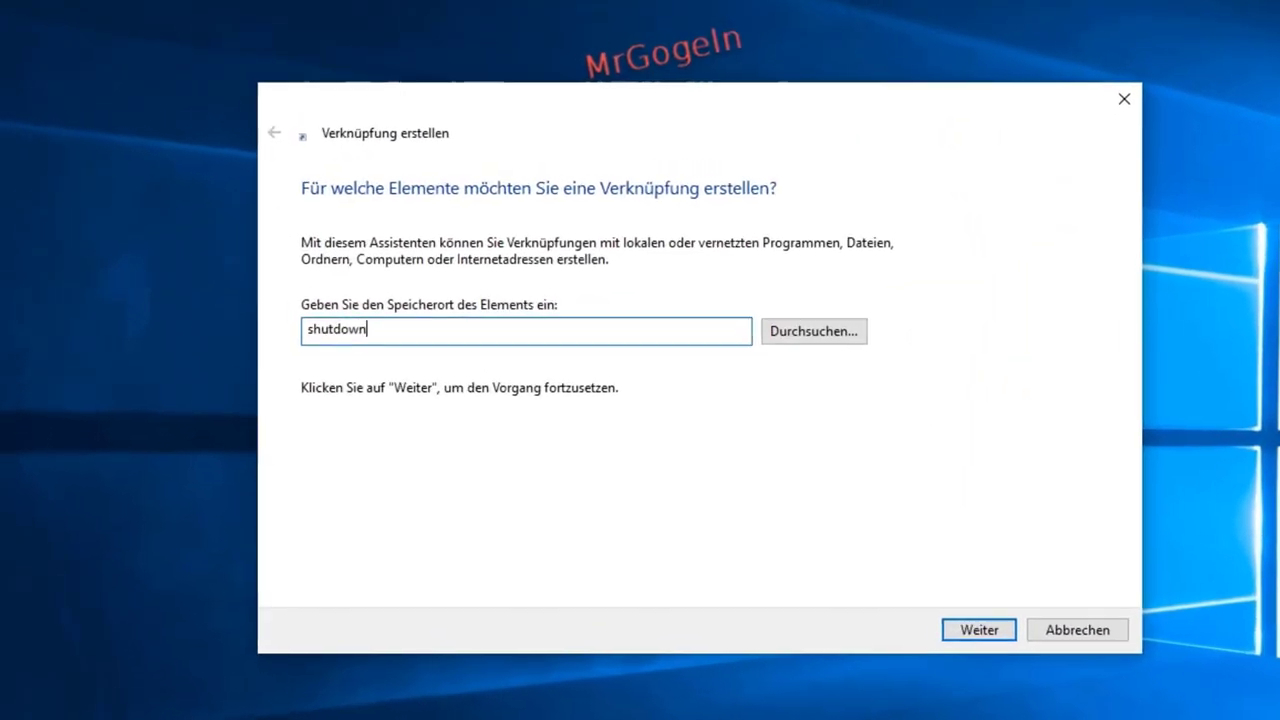
{"action": "type", "text": "r"}
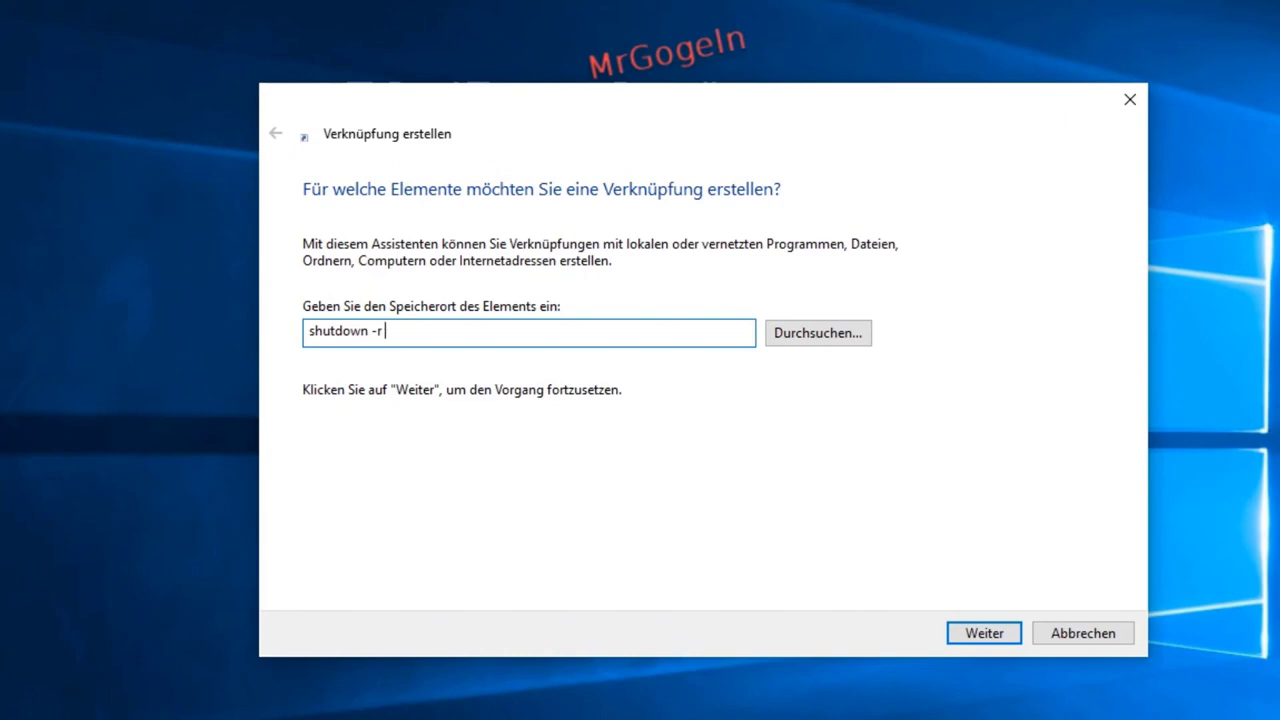
{"action": "type", "text": " -t "}
{"action": "type", "text": "10"}
{"action": "type", "text": "1"}
Append the comment option -c "Ciaooo" to the restart shortcut's target command.
{"action": "type", "text": "c"}
{"action": "type", "text": "Cio"}
{"action": "key", "text": "BackSpace"}
{"action": "type", "text": "aooo\""}
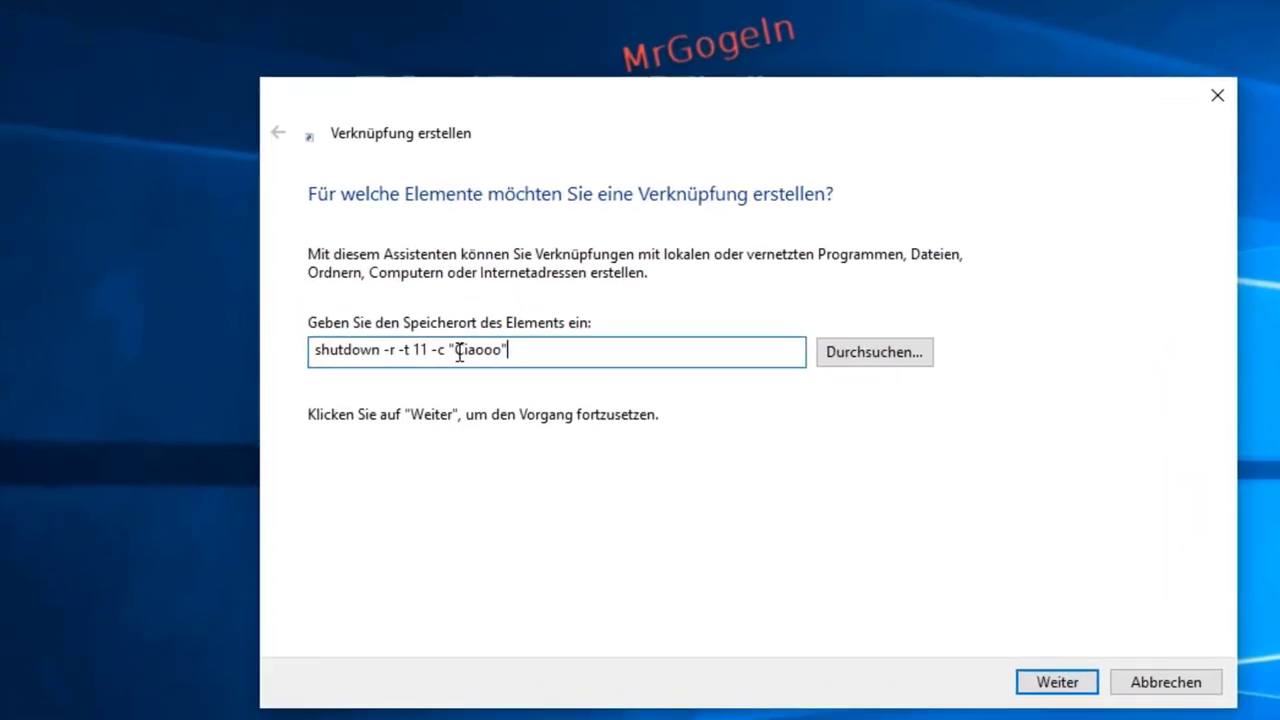
{"action": "left_click", "coordinate": [456, 351]}
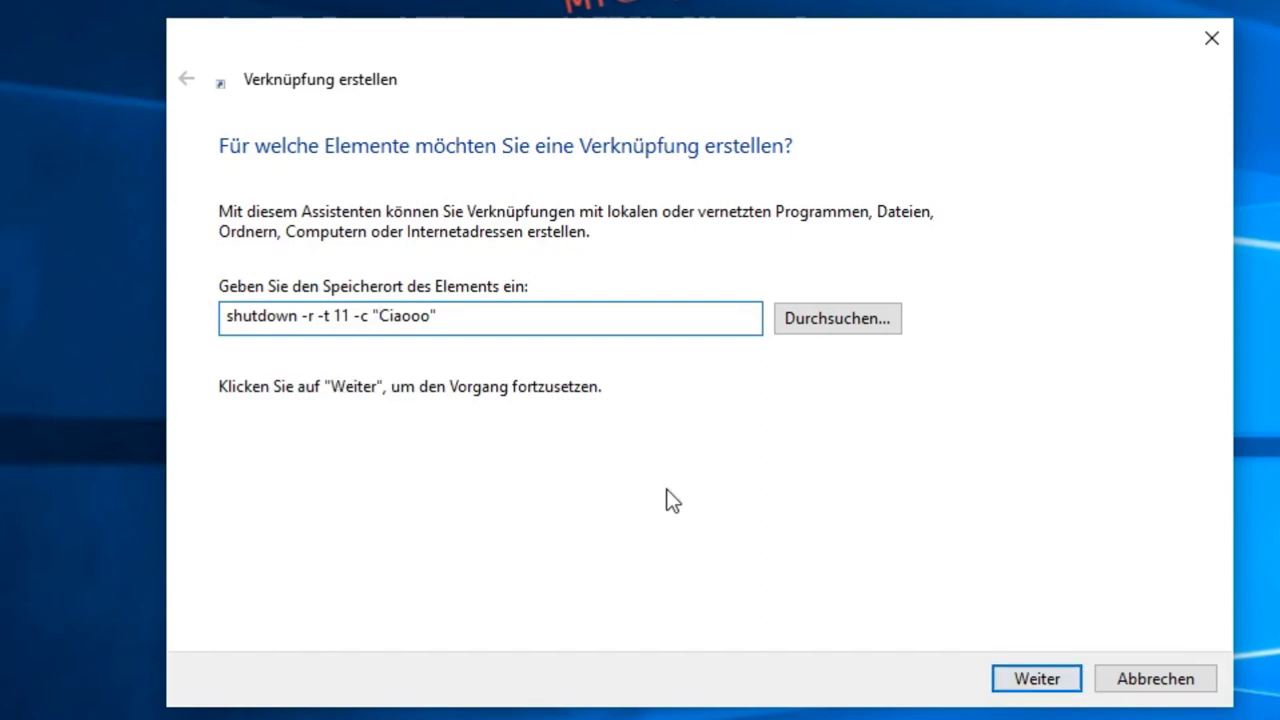
Name the restart shortcut "retstart" and finish creating it.
{"action": "left_click", "coordinate": [1001, 679]}
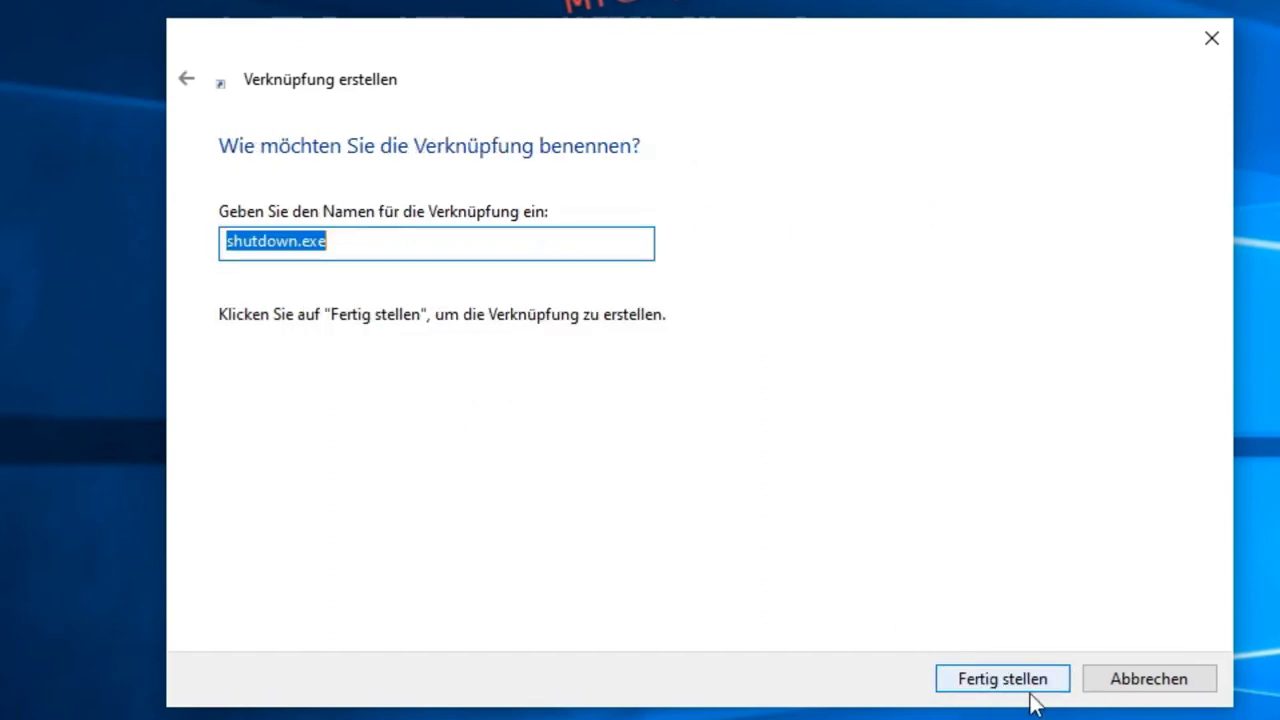
{"action": "type", "text": "retstart"}
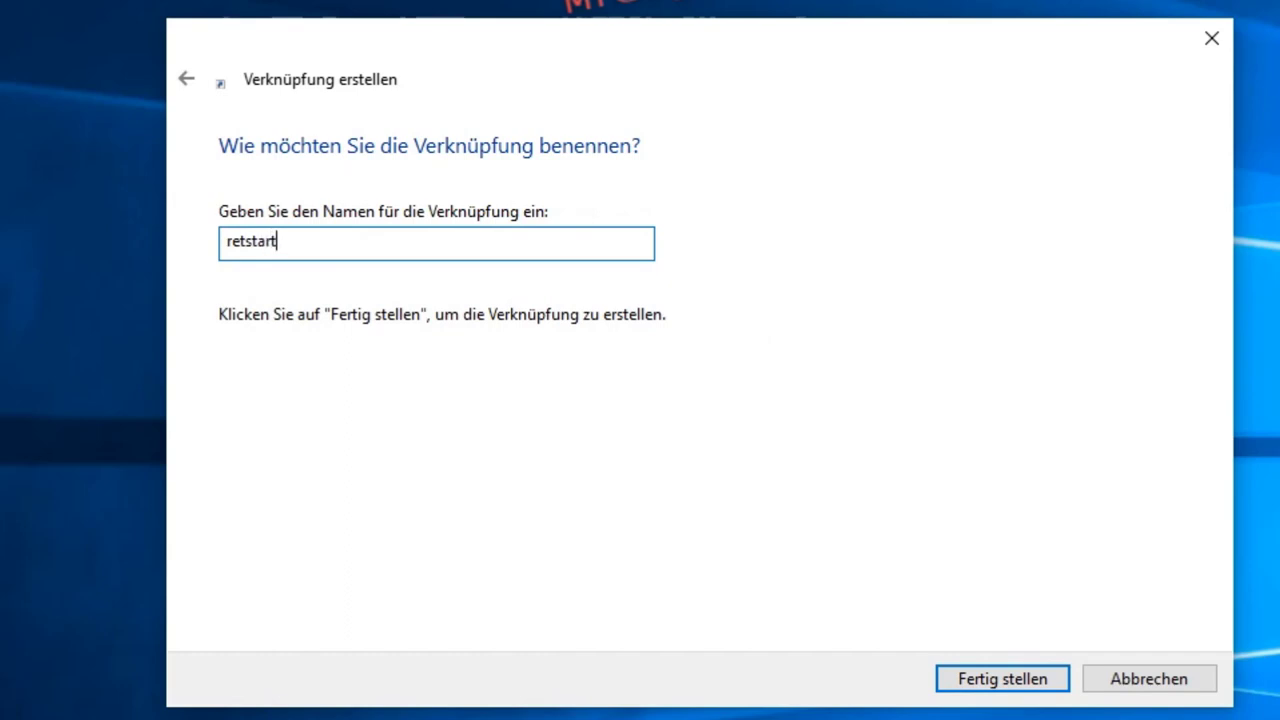
{"action": "key", "text": "Return"}
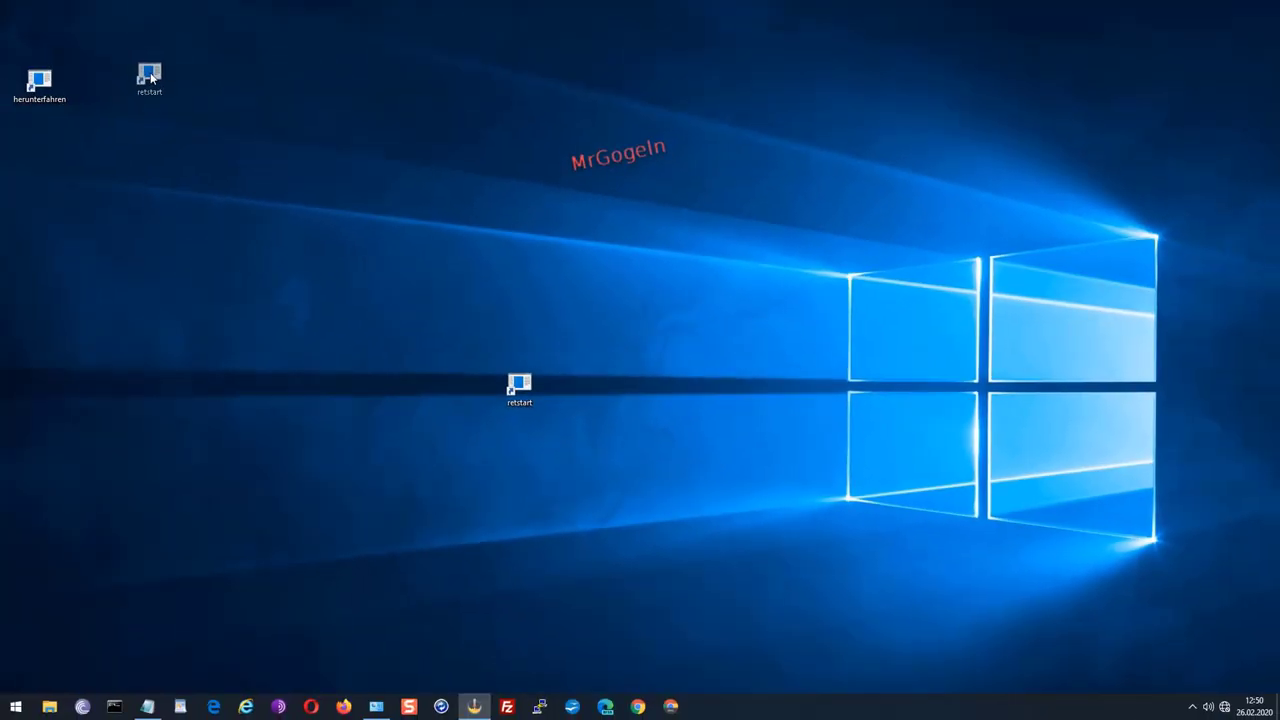
Start a third new desktop shortcut and enter "shutdown -a" as its target location.
{"action": "right_click", "coordinate": [339, 306]}
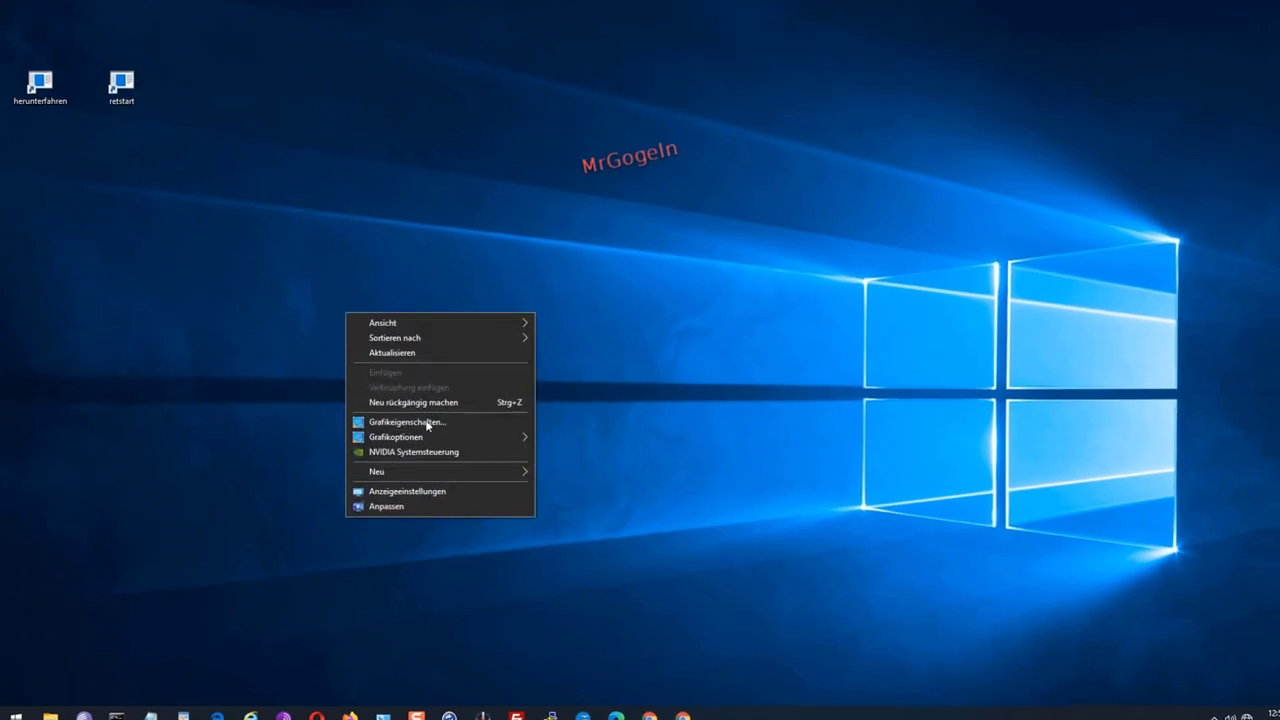
{"action": "mouse_move", "coordinate": [437, 472]}
{"action": "left_click", "coordinate": [570, 486]}
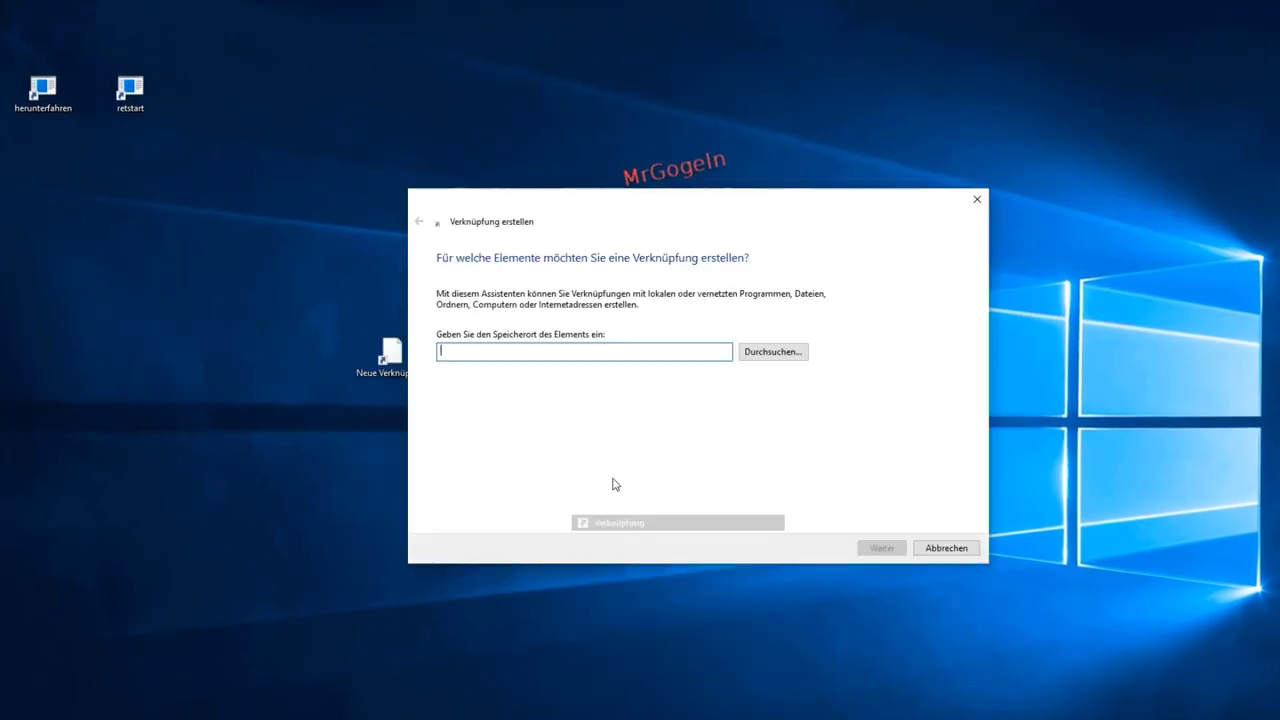
{"action": "type", "text": "shut"}
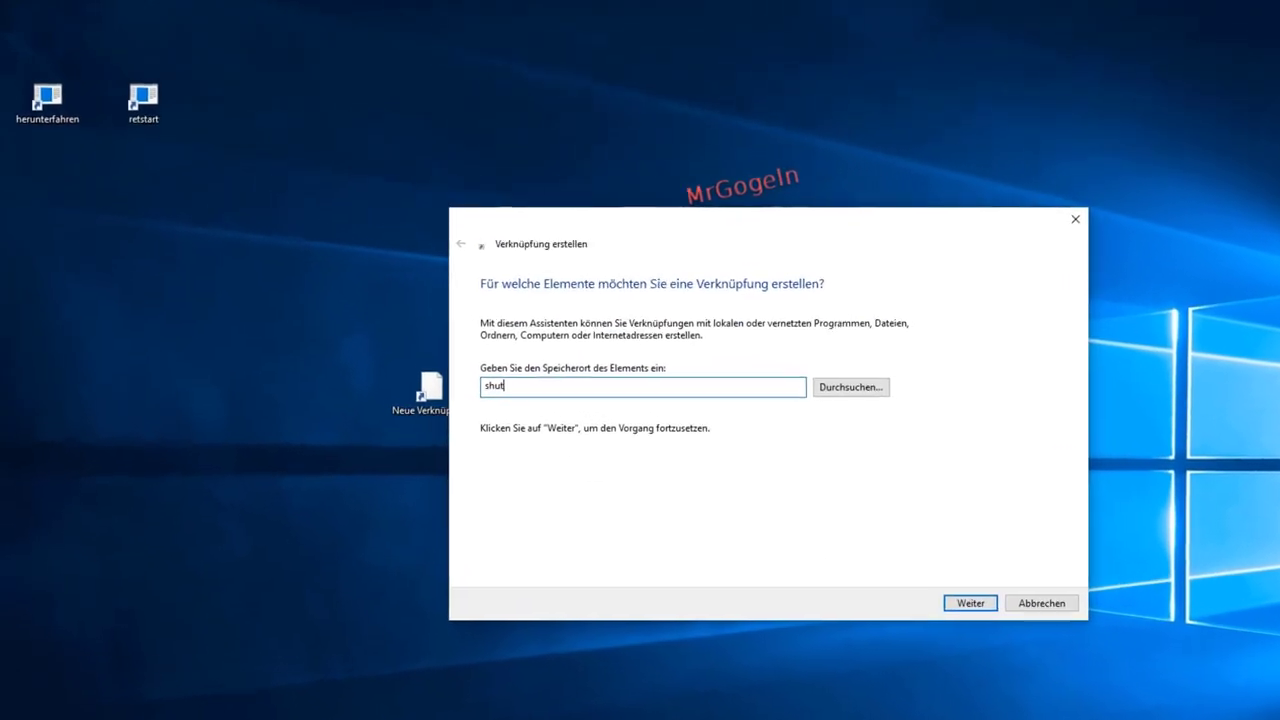
{"action": "type", "text": "down -a"}
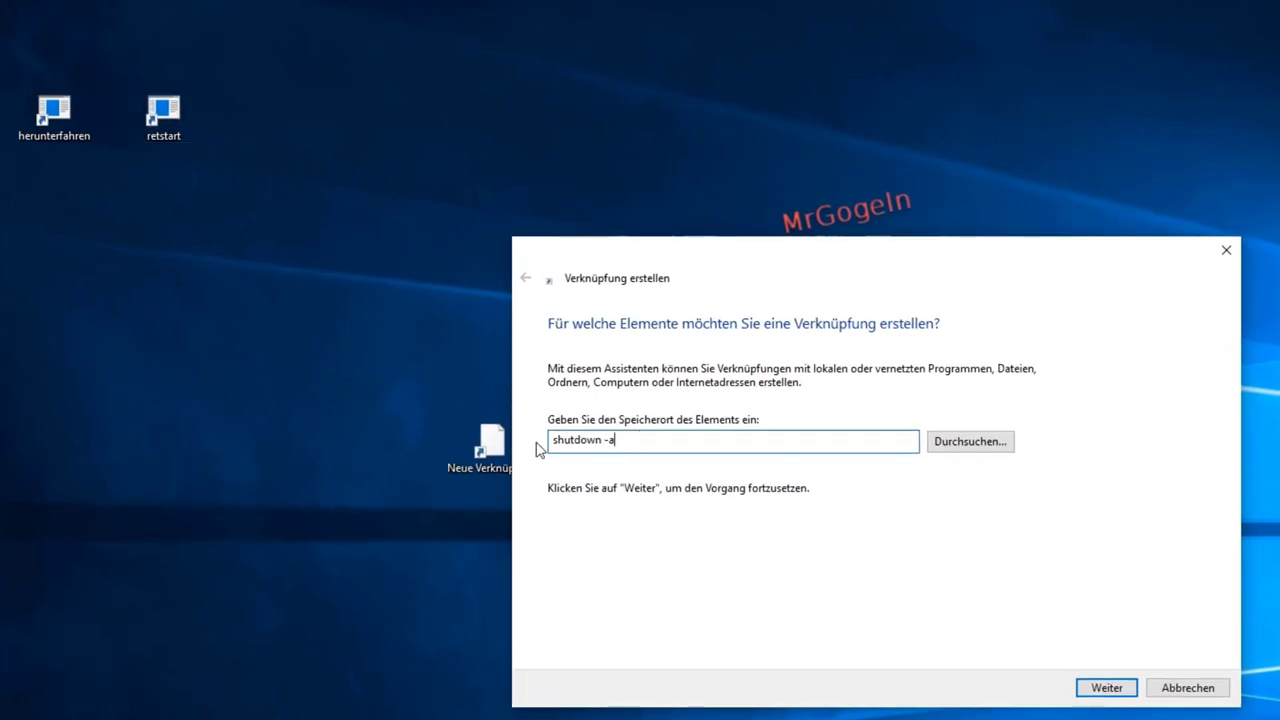
Name the third shortcut "abbruch", finish creating it and select its icon on the desktop.
{"action": "left_click", "coordinate": [1104, 688]}
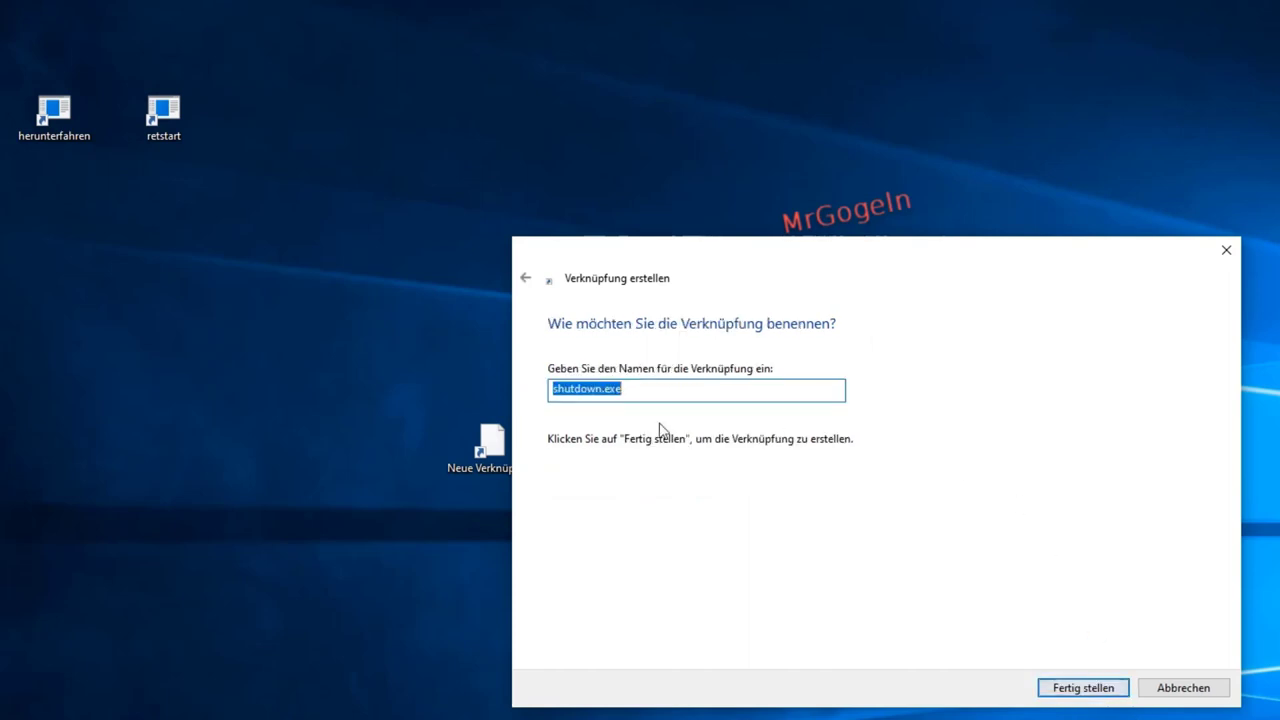
{"action": "type", "text": "abbruch"}
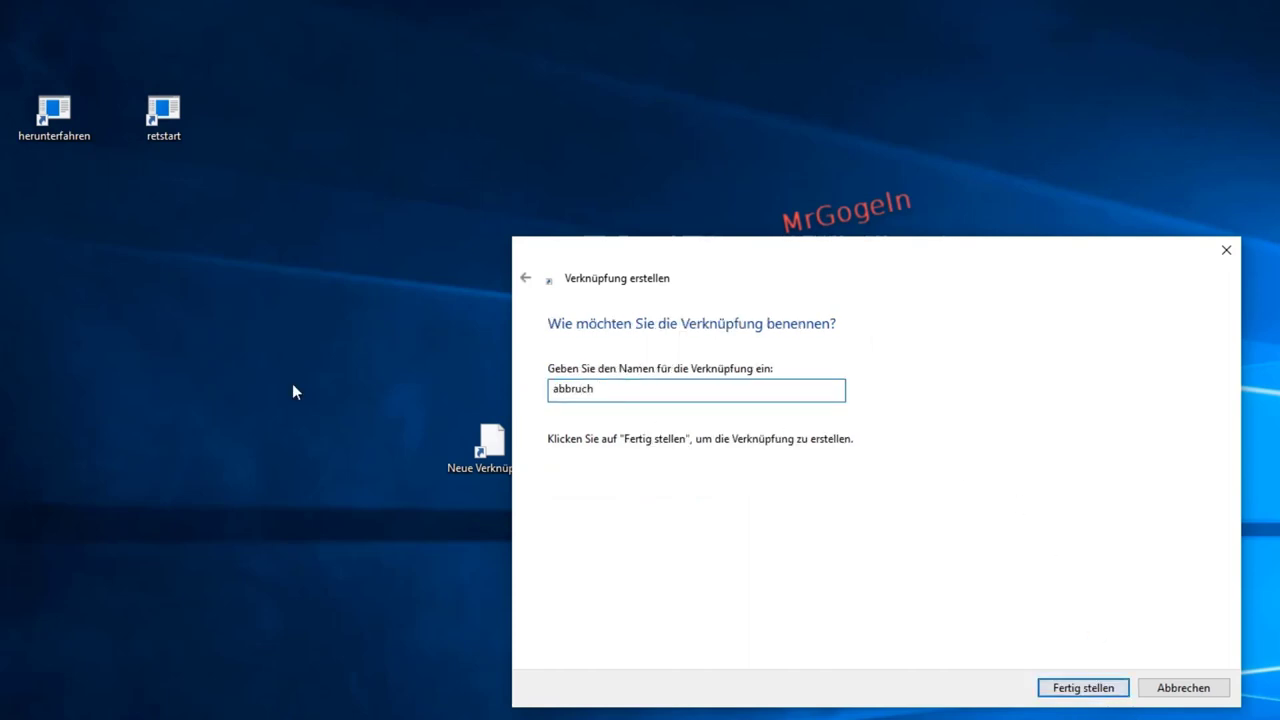
{"action": "key", "text": "Return"}
{"action": "left_click", "coordinate": [483, 440]}
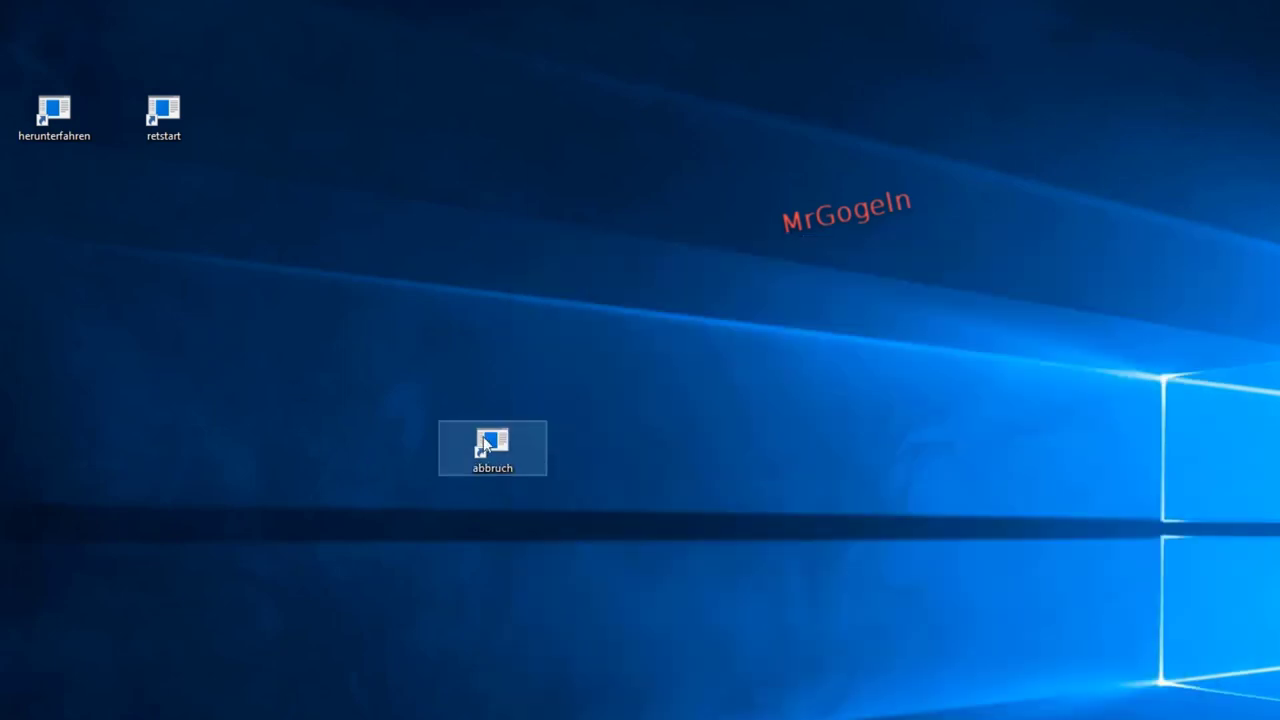
Arrange the herunterfahren, retstart and abbruch shortcuts in one horizontal row on the desktop.
{"action": "left_click_drag", "start_coordinate": [479, 443], "coordinate": [309, 198]}
{"action": "left_click", "coordinate": [295, 187]}
{"action": "mouse_move", "coordinate": [40, 112]}
{"action": "left_mouse_down"}
{"action": "mouse_move", "coordinate": [8, 108]}
{"action": "mouse_move", "coordinate": [23, 186]}
{"action": "mouse_move", "coordinate": [40, 126]}
{"action": "left_mouse_up"}
{"action": "left_click", "coordinate": [231, 194]}
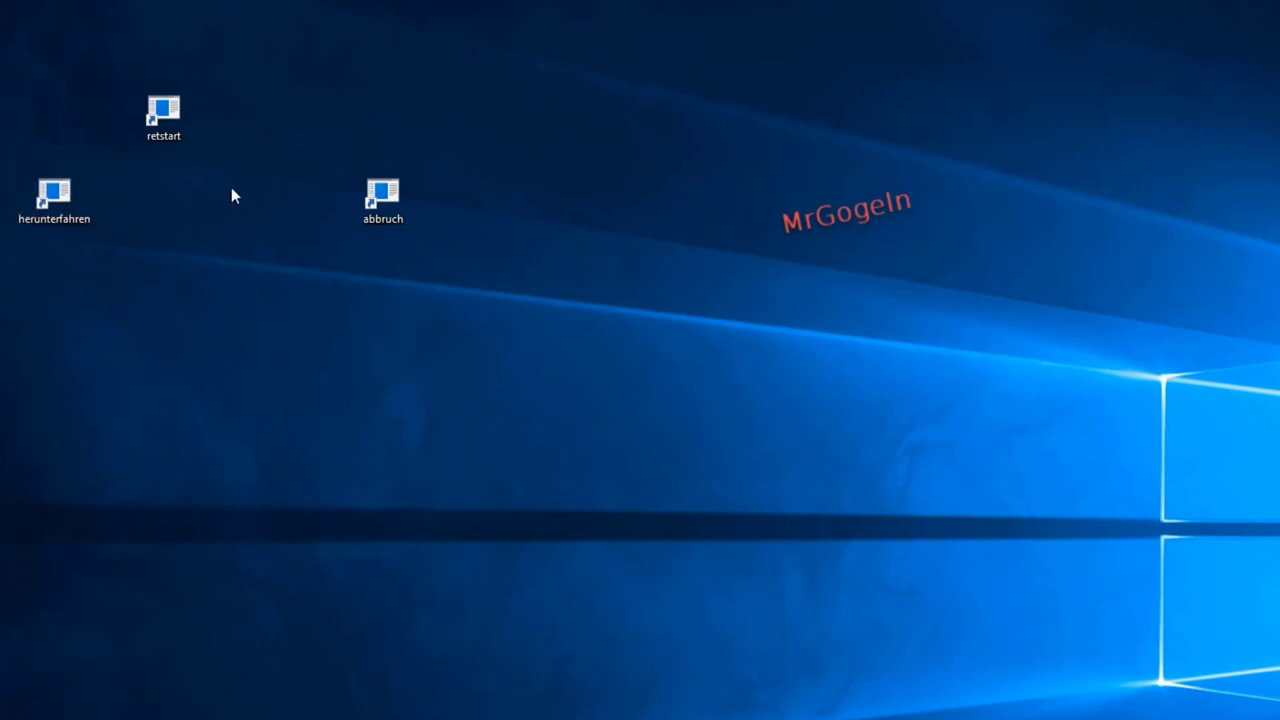
{"action": "left_click_drag", "start_coordinate": [165, 112], "coordinate": [265, 188]}
{"action": "left_click_drag", "start_coordinate": [383, 195], "coordinate": [600, 195]}
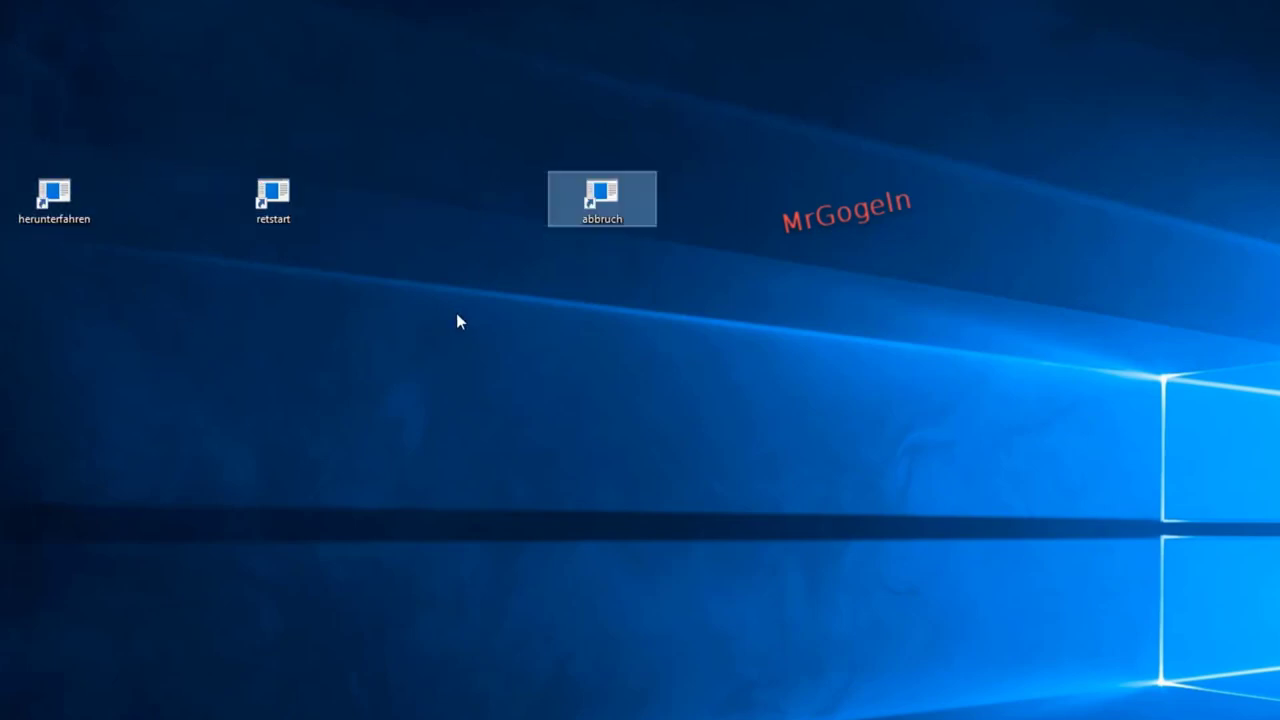
Open the retstart shortcut's properties and bring up its icon selection, dismissing the missing-icons notice.
{"action": "left_click", "coordinate": [305, 205]}
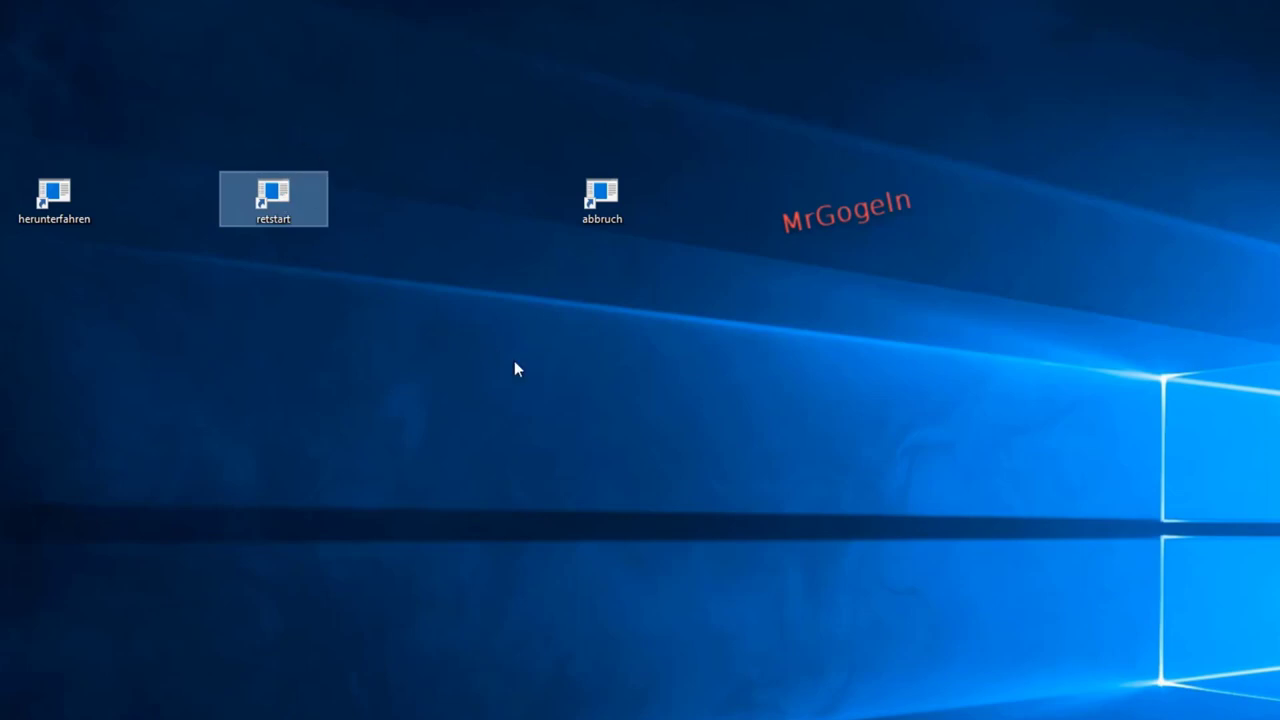
{"action": "right_click", "coordinate": [286, 197]}
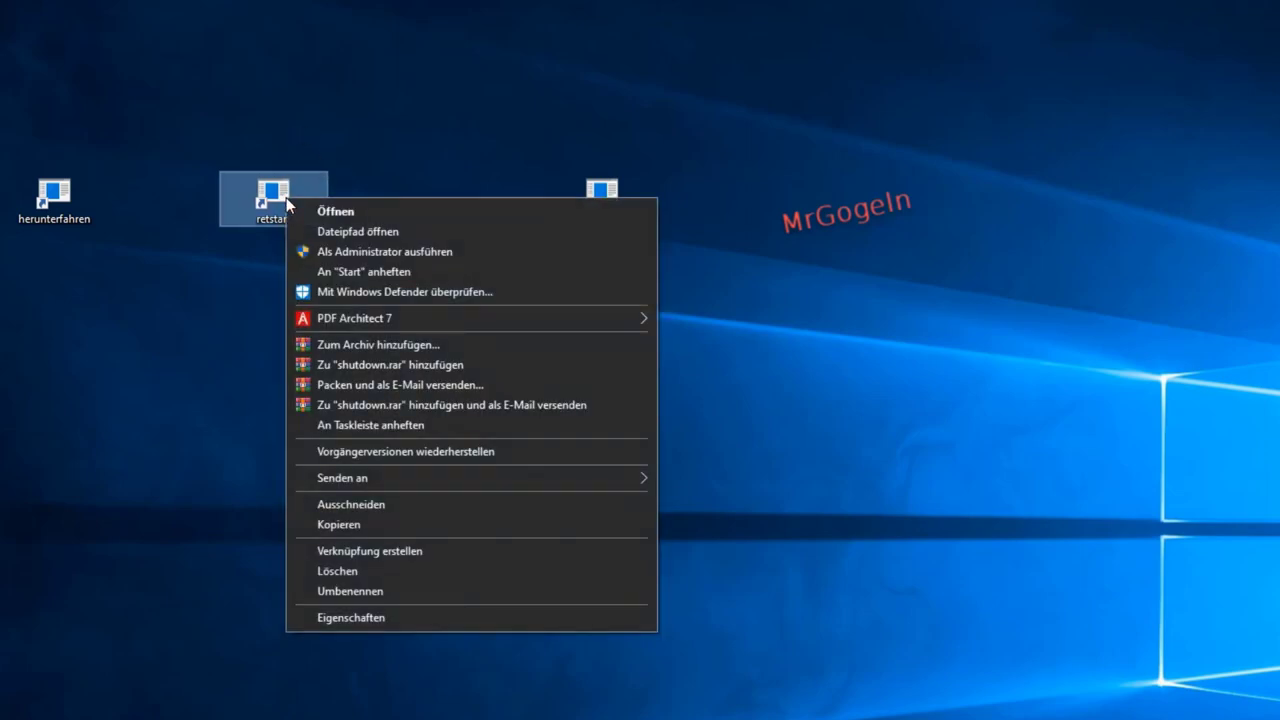
{"action": "left_click", "coordinate": [261, 192]}
{"action": "right_click", "coordinate": [261, 192]}
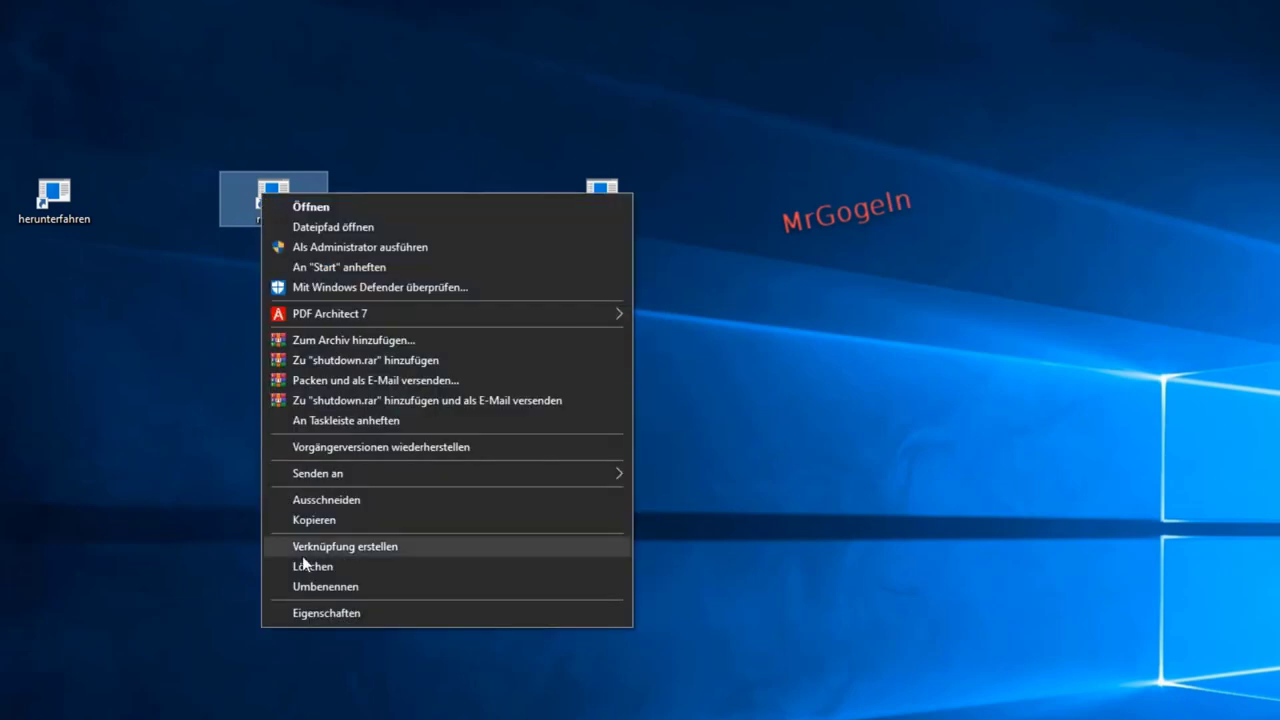
{"action": "left_click", "coordinate": [314, 615]}
{"action": "left_click_drag", "start_coordinate": [476, 212], "coordinate": [603, 255]}
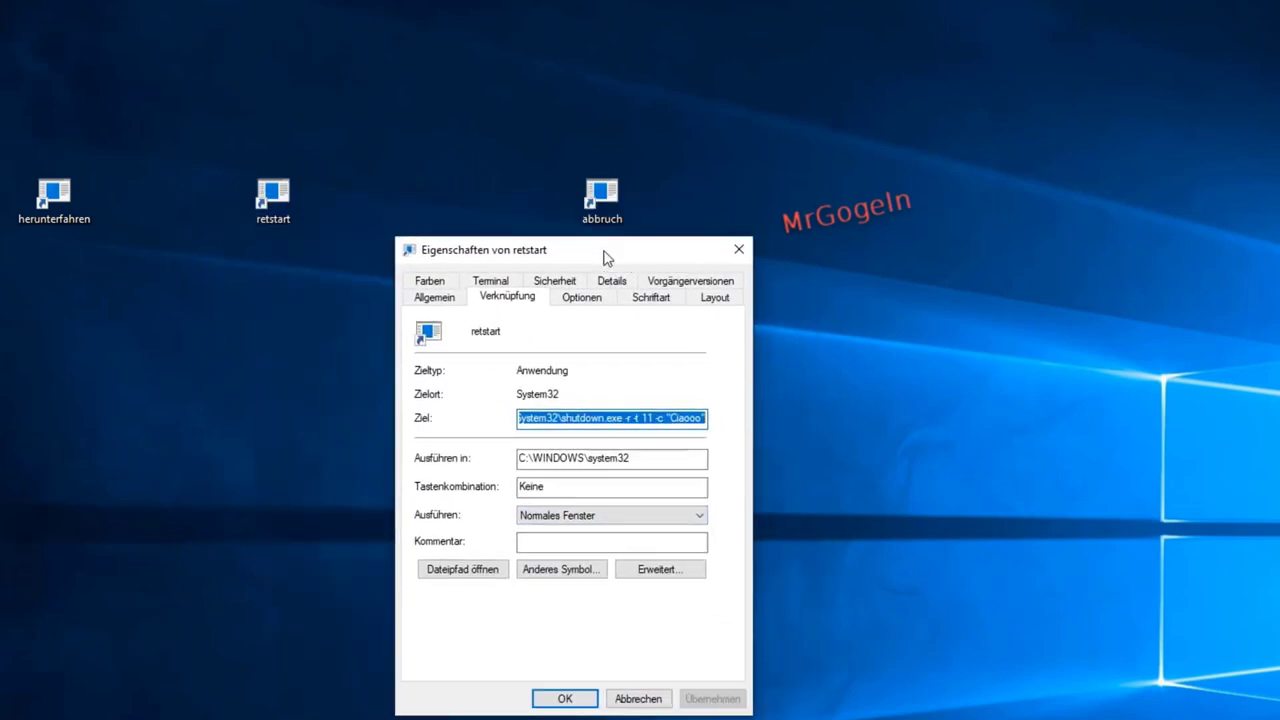
{"action": "left_click", "coordinate": [548, 570]}
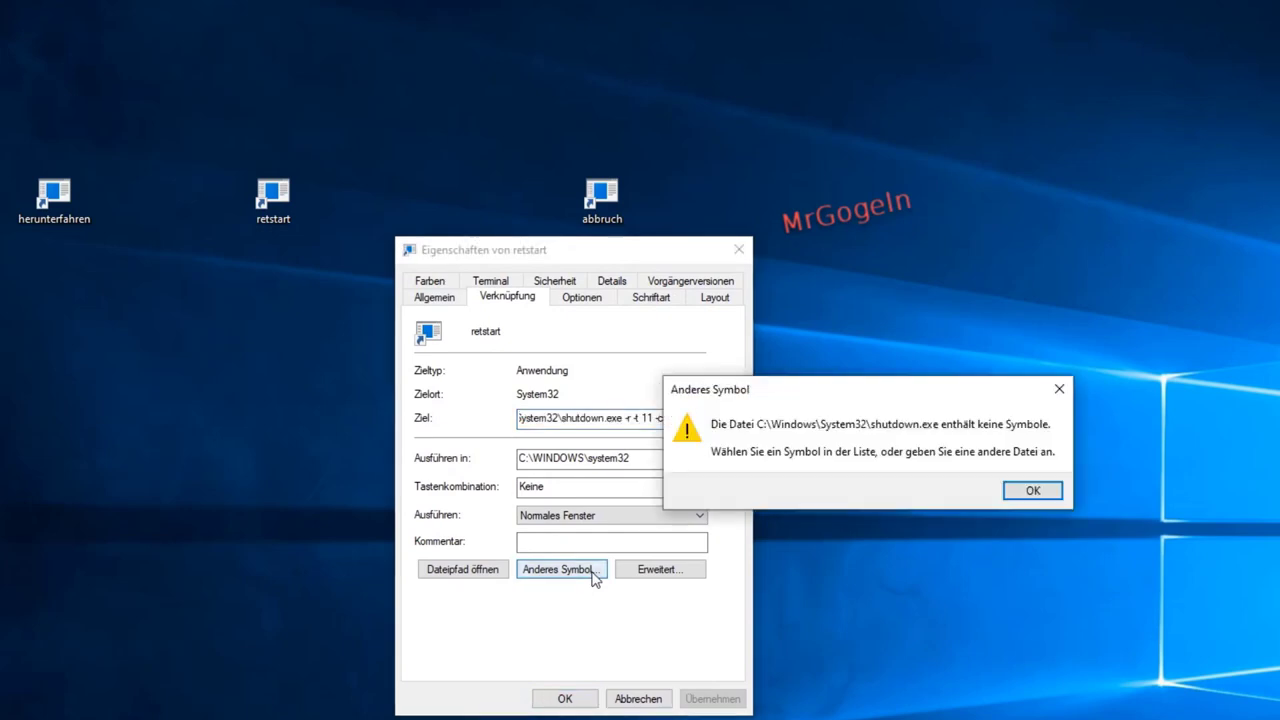
{"action": "left_click", "coordinate": [1032, 491]}
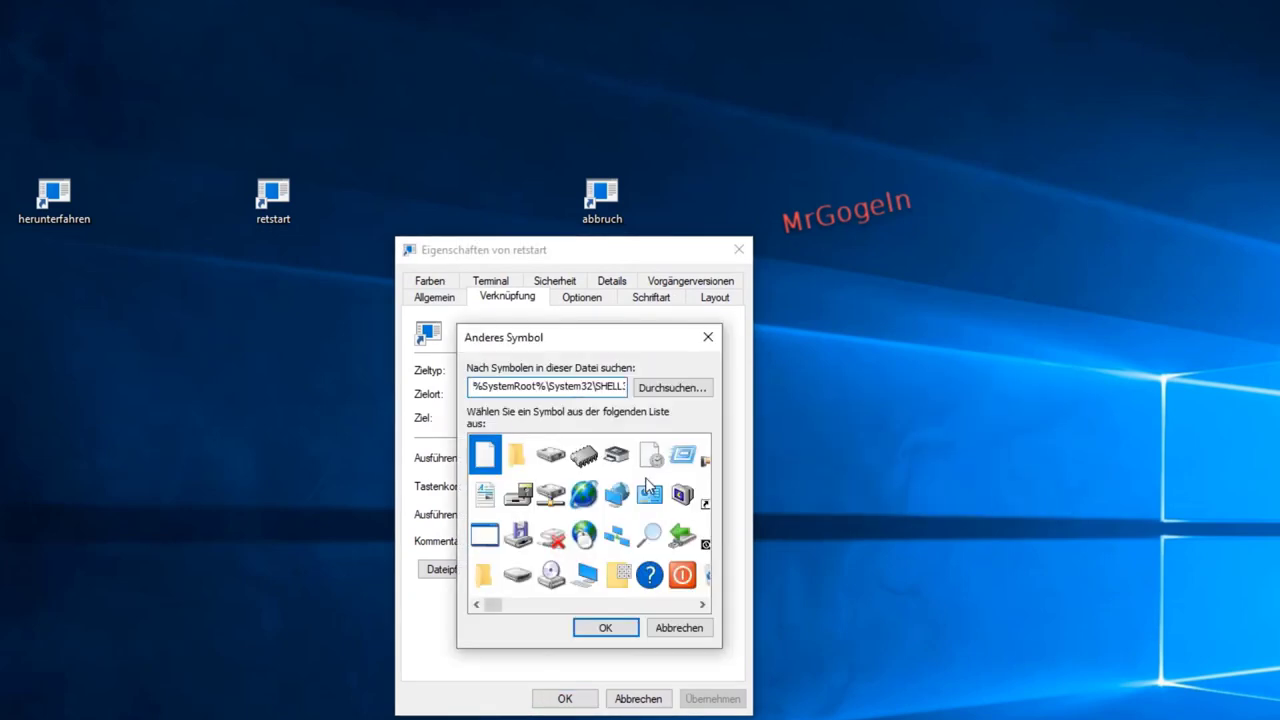
Browse the SHELL32.dll icons and choose the blue globe as the retstart shortcut's icon.
{"action": "scroll", "coordinate": [575, 460], "scroll_direction": "down", "scroll_amount": 2}
{"action": "scroll", "coordinate": [575, 460], "scroll_direction": "up", "scroll_amount": 2}
{"action": "scroll", "coordinate": [575, 460], "scroll_direction": "down", "scroll_amount": 2}
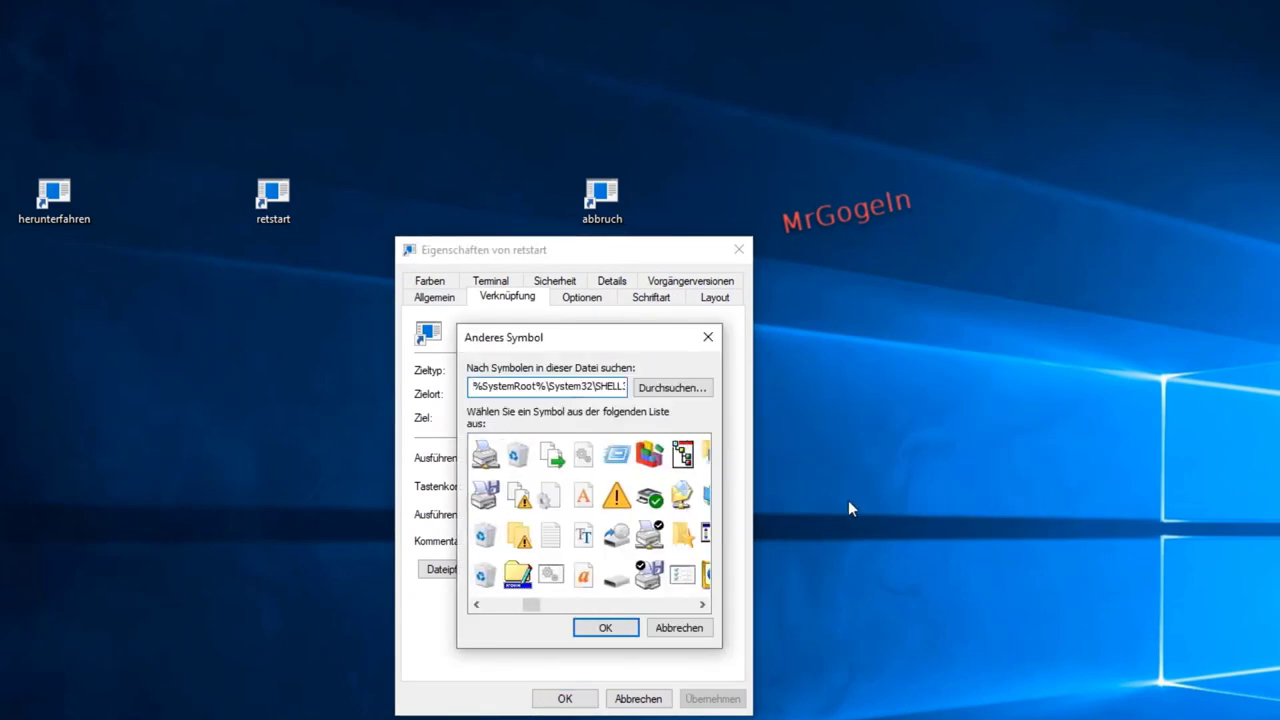
{"action": "scroll", "coordinate": [612, 540], "scroll_direction": "down", "scroll_amount": 1}
{"action": "scroll", "coordinate": [612, 540], "scroll_direction": "up", "scroll_amount": 2}
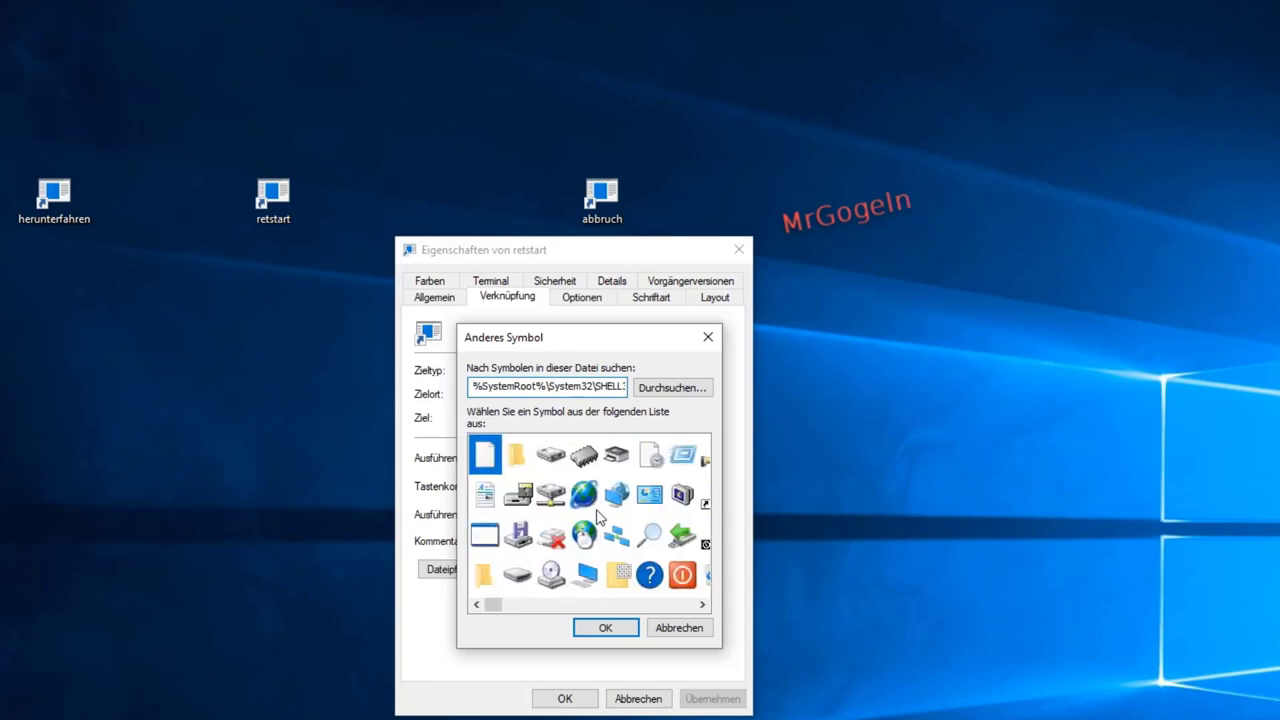
{"action": "left_click", "coordinate": [580, 491]}
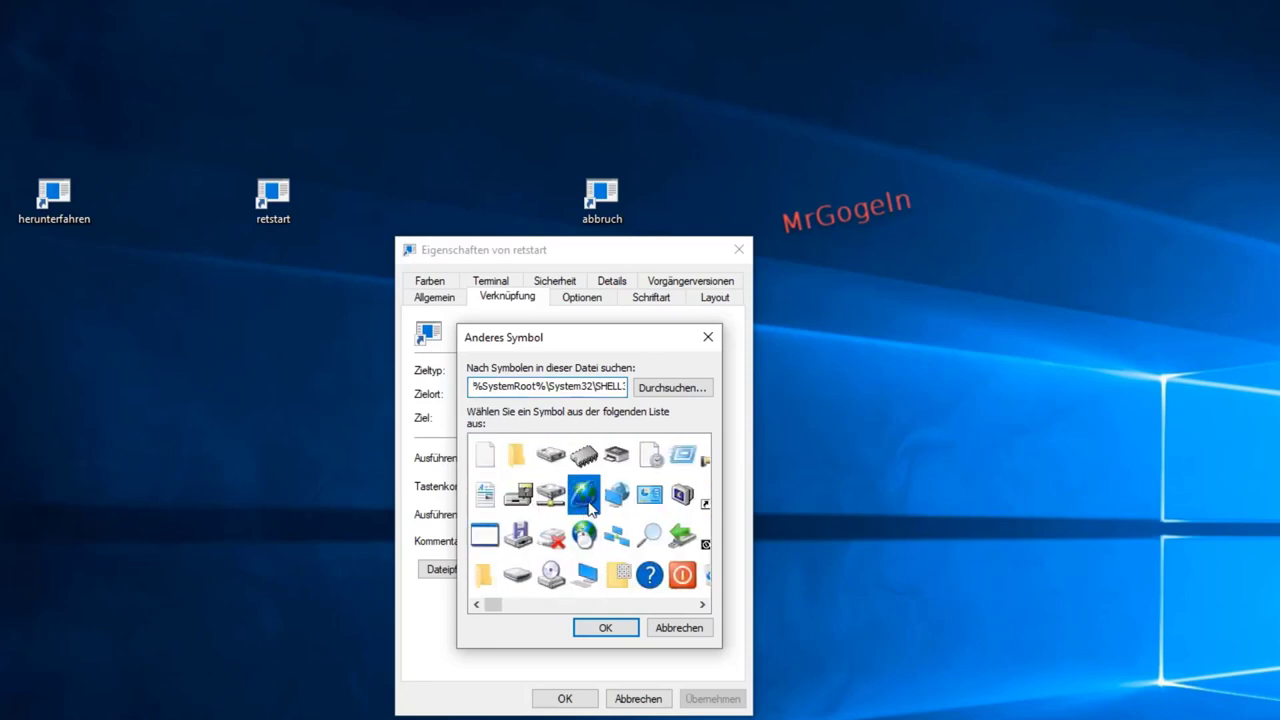
{"action": "left_click", "coordinate": [605, 628]}
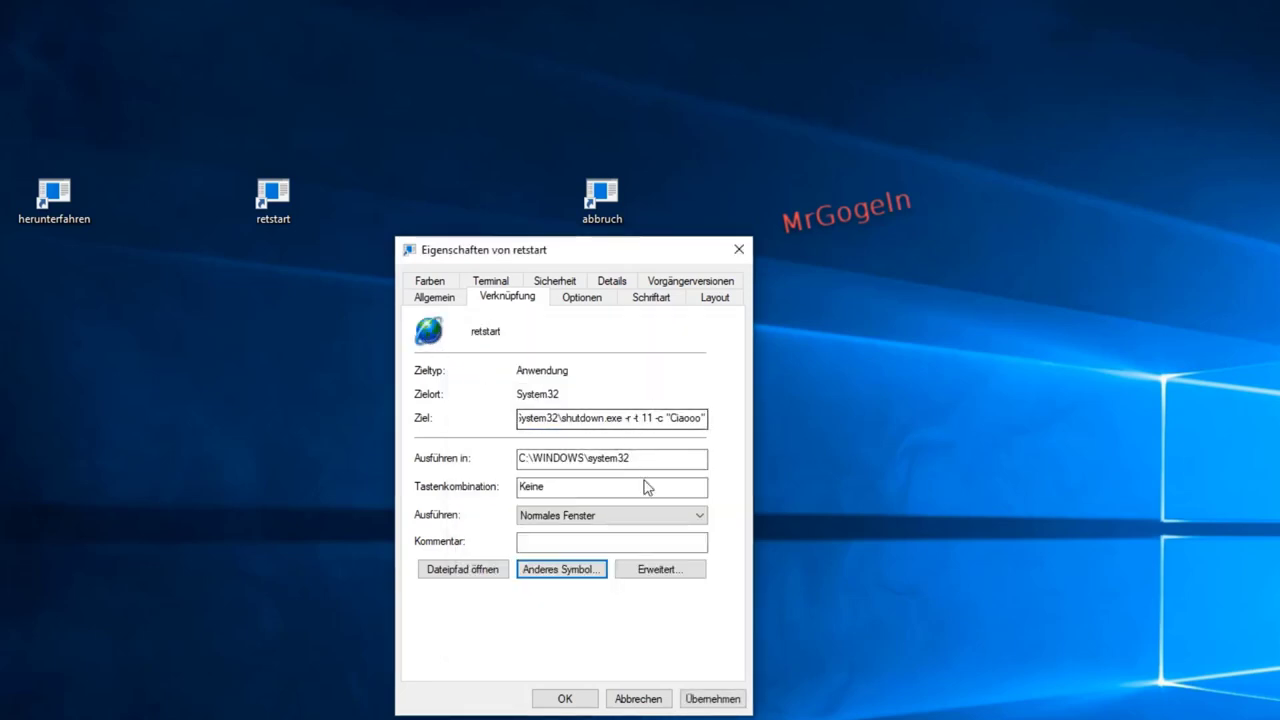
{"action": "left_click", "coordinate": [590, 571]}
{"action": "left_click", "coordinate": [671, 390]}
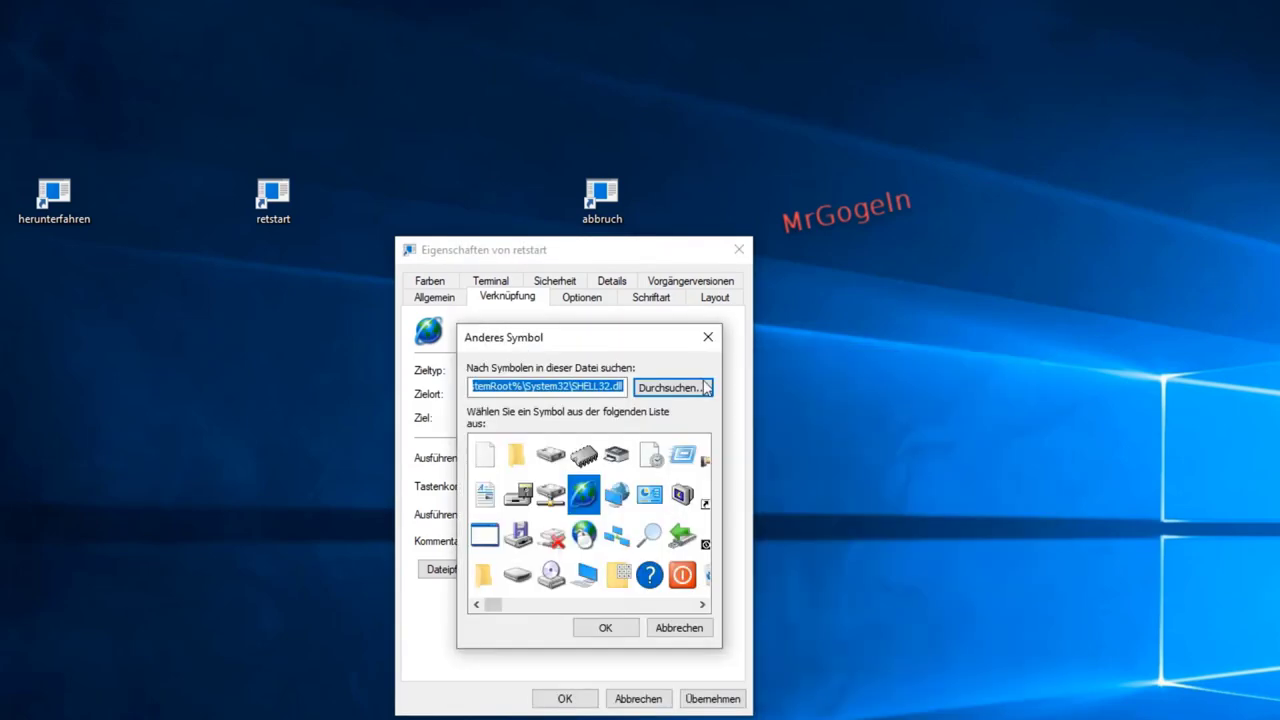
{"action": "left_click", "coordinate": [1042, 365]}
{"action": "left_click", "coordinate": [663, 390]}
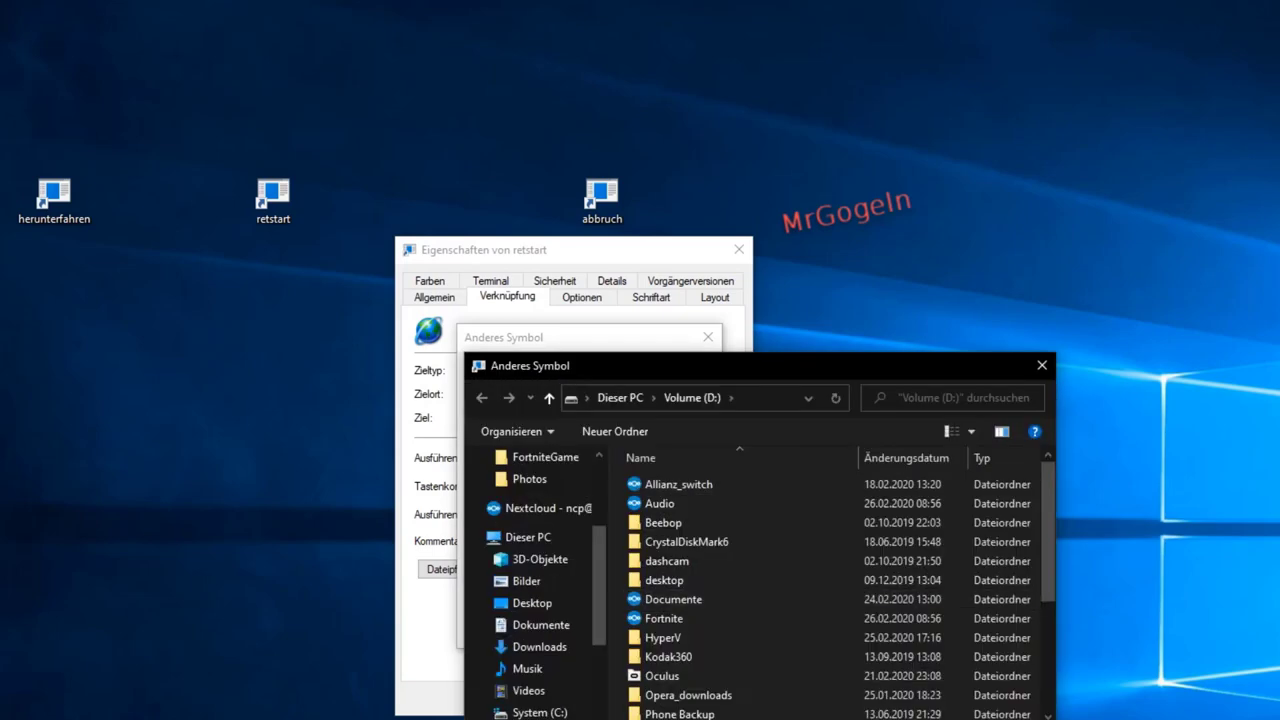
{"action": "left_click", "coordinate": [1042, 365]}
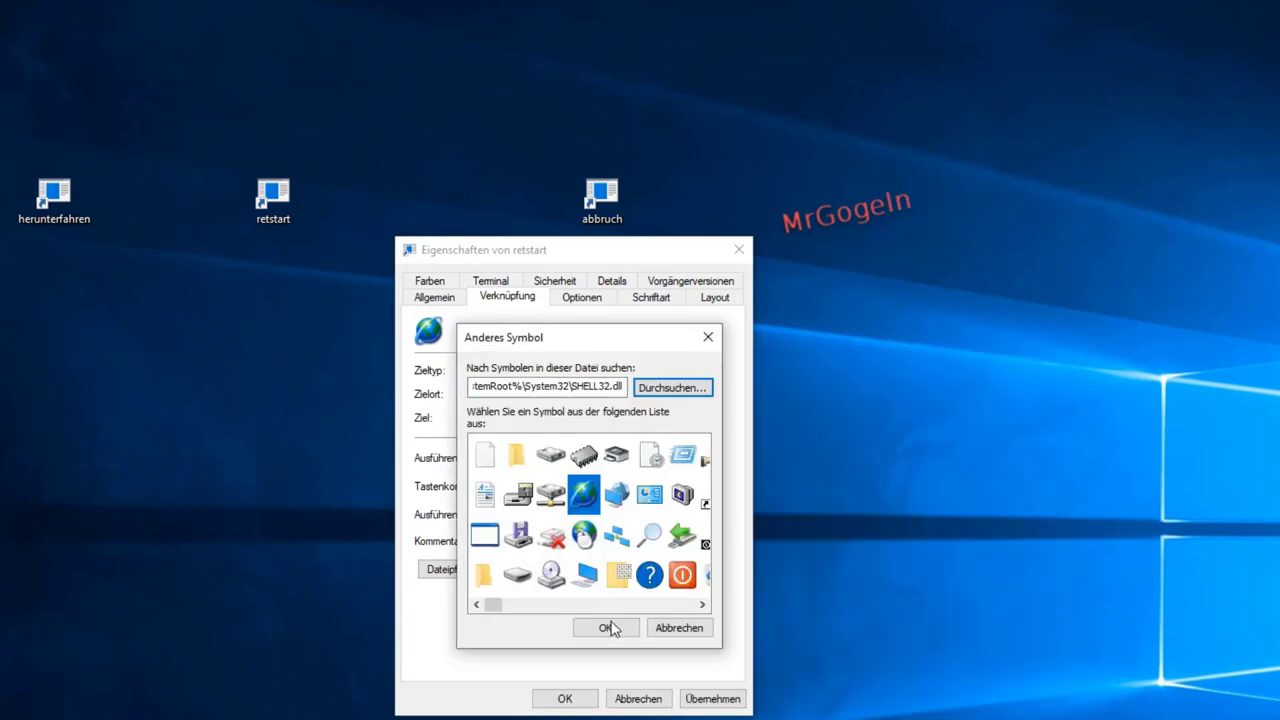
Confirm the globe icon selection, apply it to the retstart shortcut and close its properties.
{"action": "left_click", "coordinate": [607, 628]}
{"action": "left_click", "coordinate": [735, 704]}
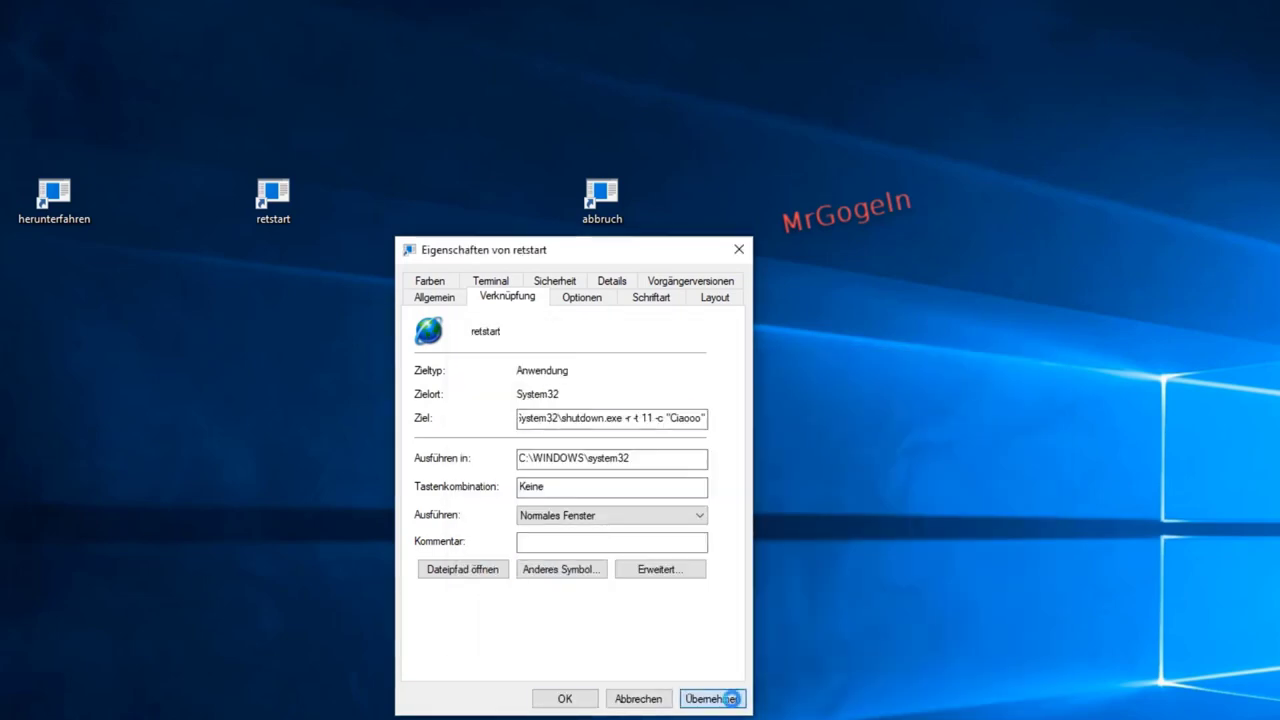
{"action": "left_click", "coordinate": [565, 698]}
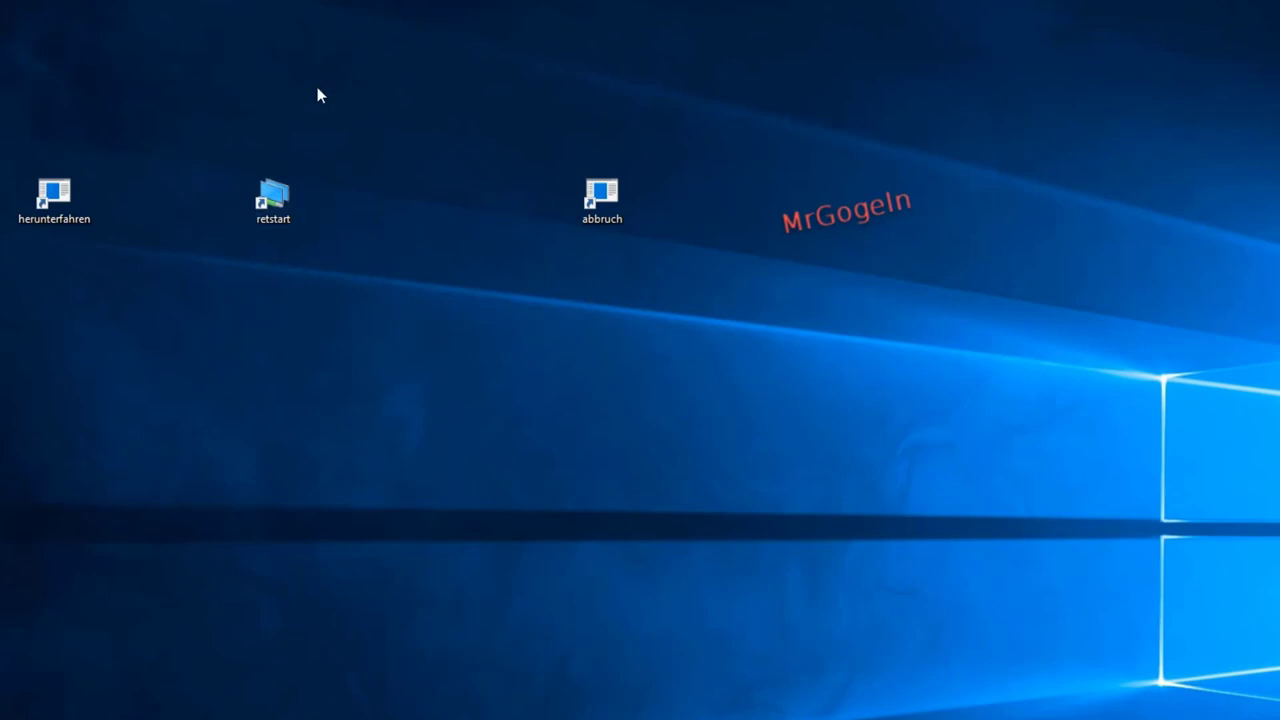
Test the retstart shortcut, close the sign-out notice and cancel the pending restart with the abbruch shortcut.
{"action": "double_click", "coordinate": [285, 220]}
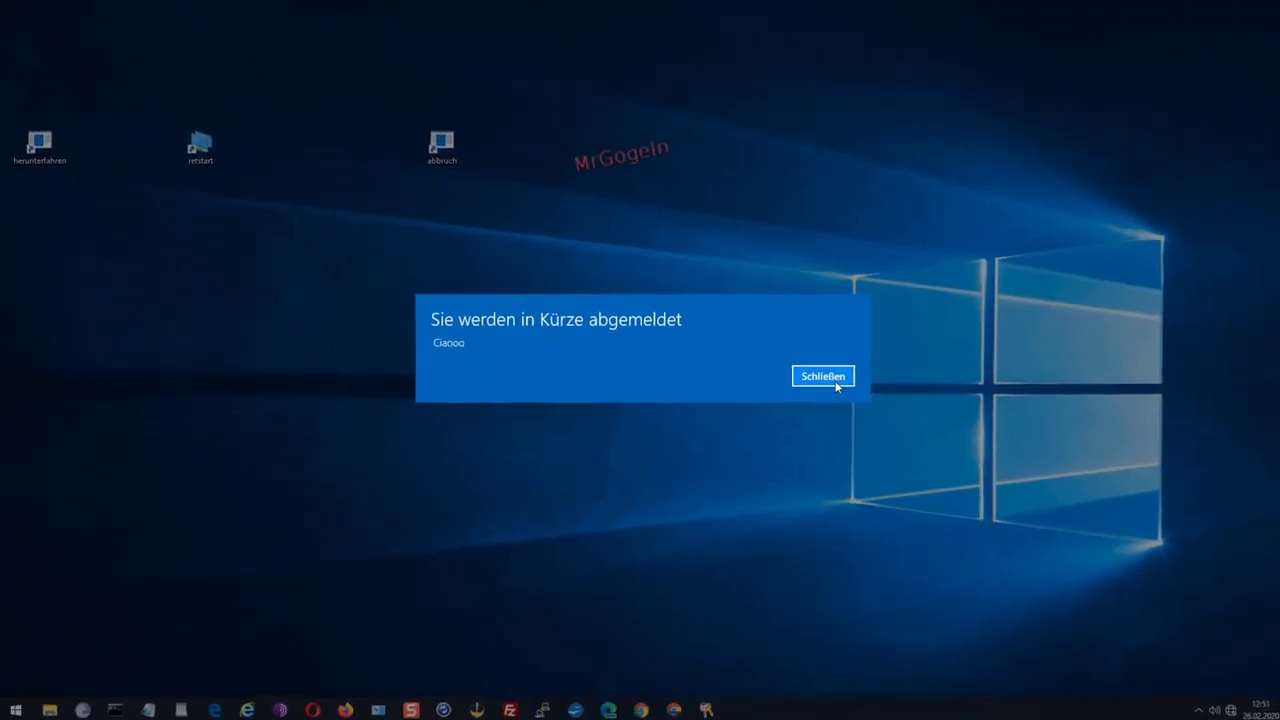
{"action": "left_click", "coordinate": [822, 376]}
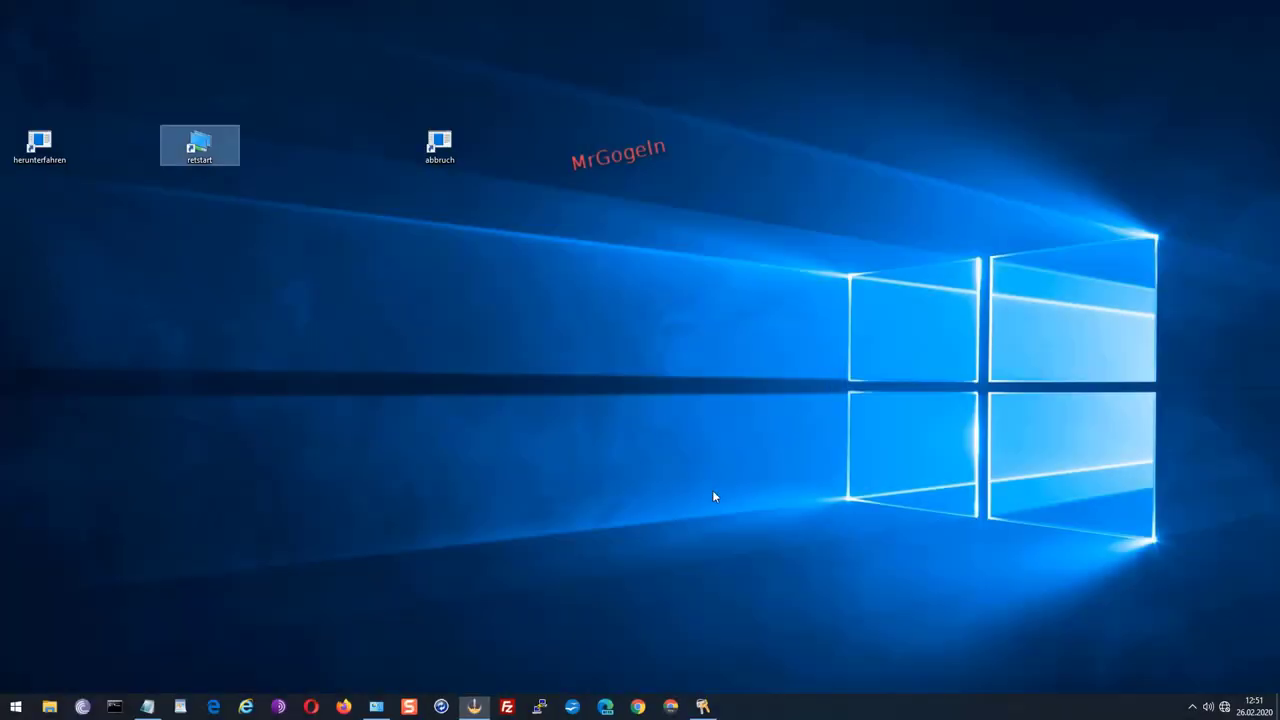
{"action": "double_click", "coordinate": [443, 148]}
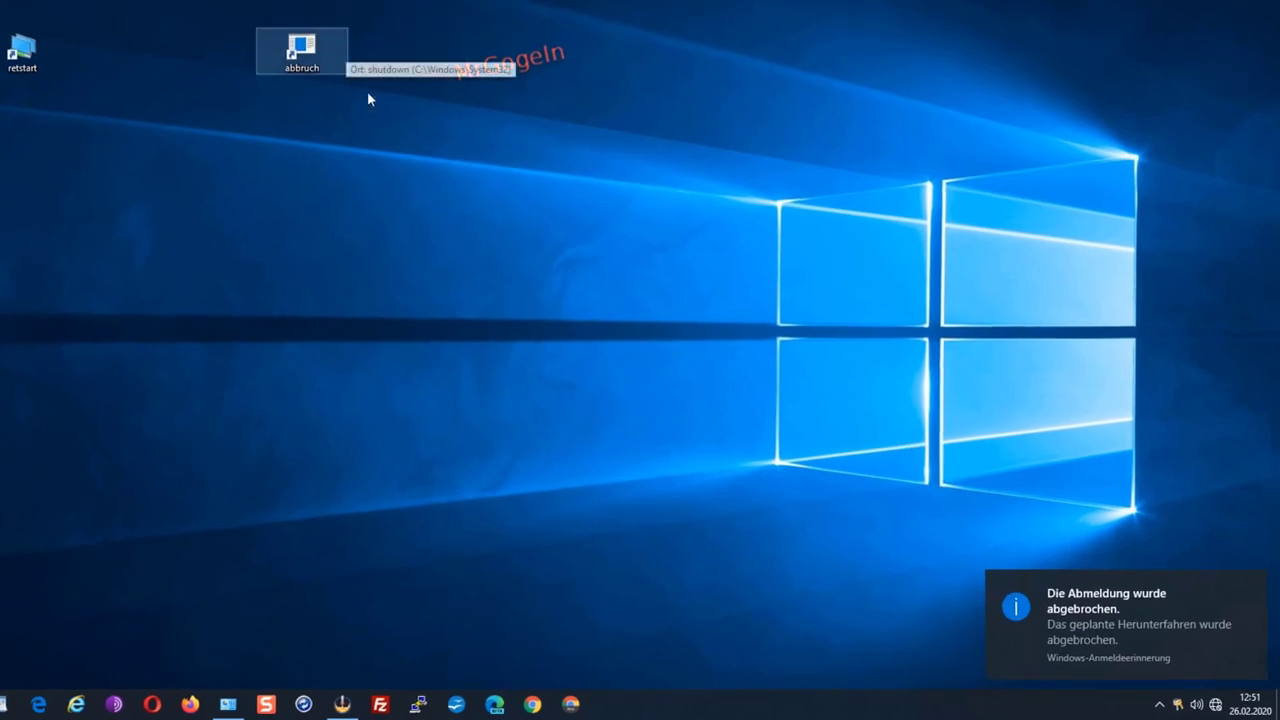
{"action": "left_click", "coordinate": [368, 97]}
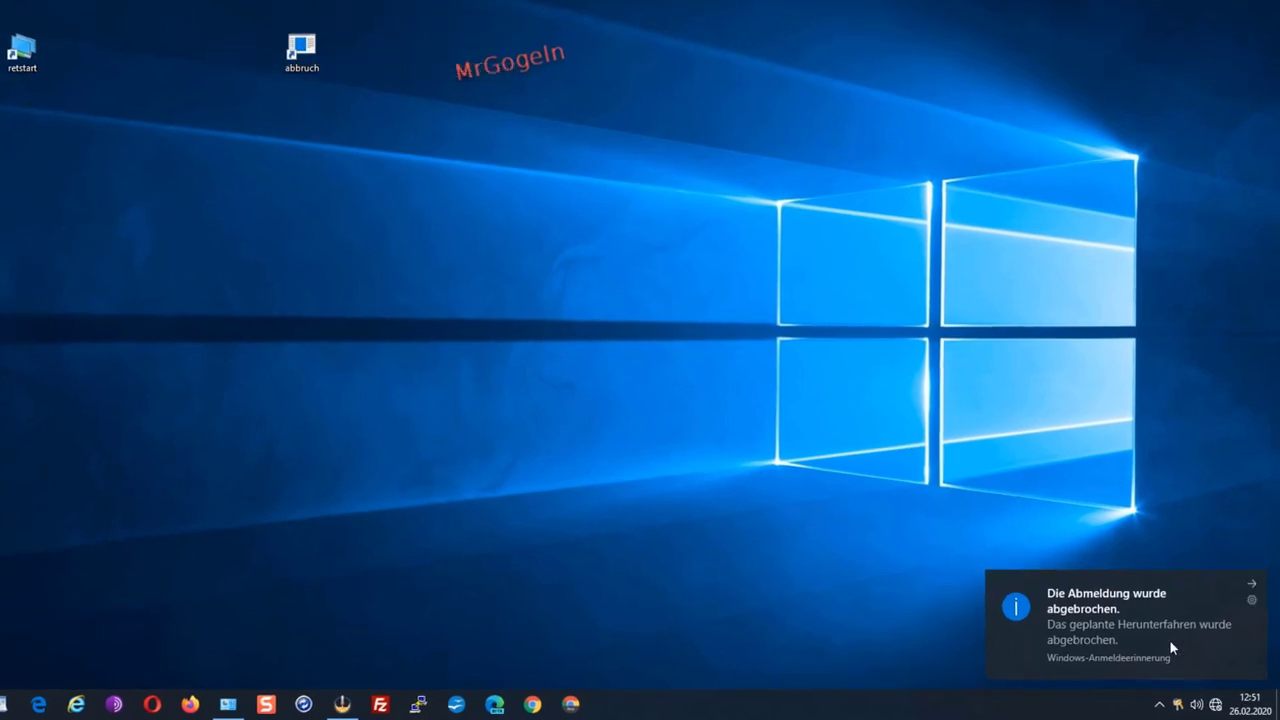
Stack the shortcuts in the desktop's first column in the order herunterfahren, retstart, abbruch, without gaps.
{"action": "left_click_drag", "start_coordinate": [301, 52], "coordinate": [0, 262]}
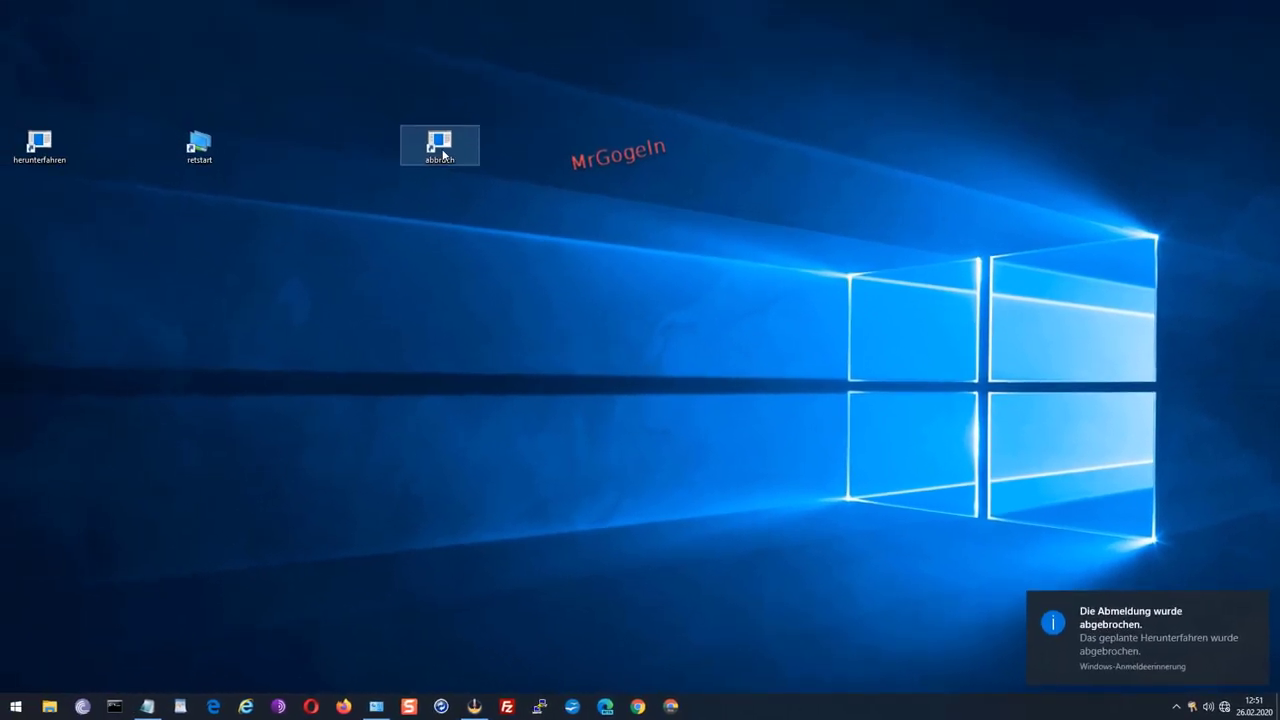
{"action": "left_click_drag", "start_coordinate": [198, 165], "coordinate": [45, 225]}
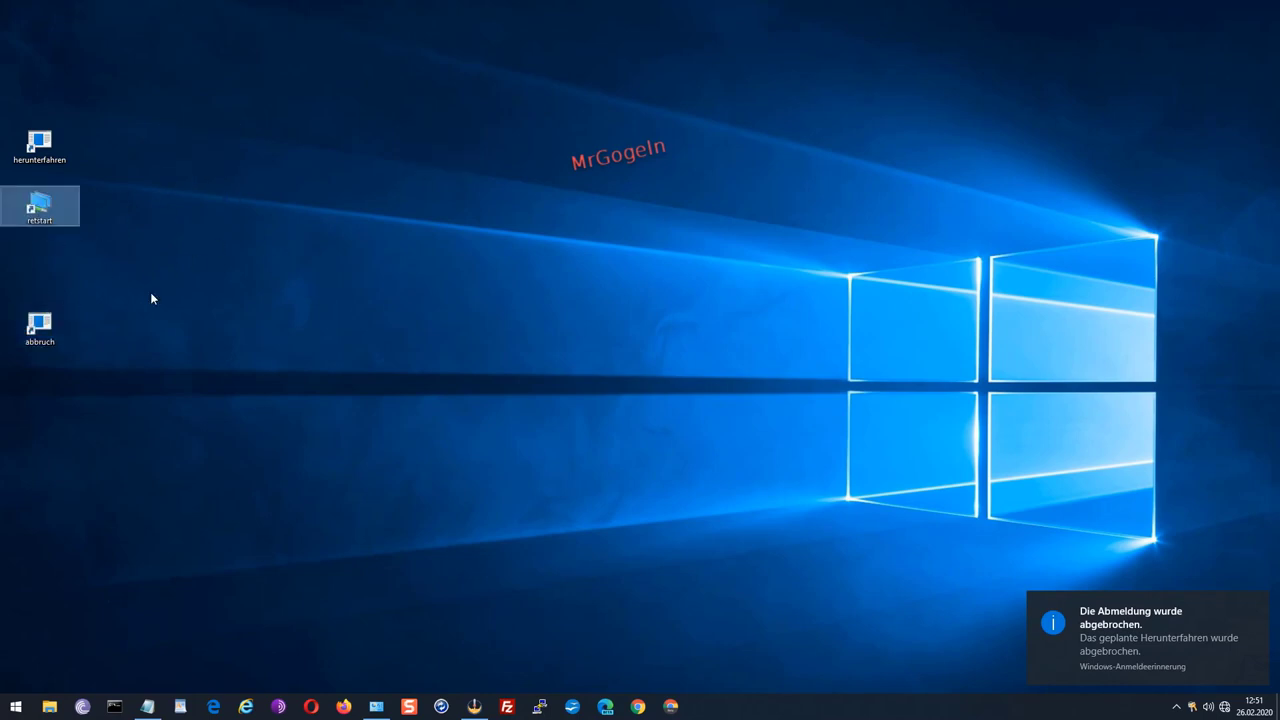
{"action": "left_click_drag", "start_coordinate": [33, 146], "coordinate": [34, 26]}
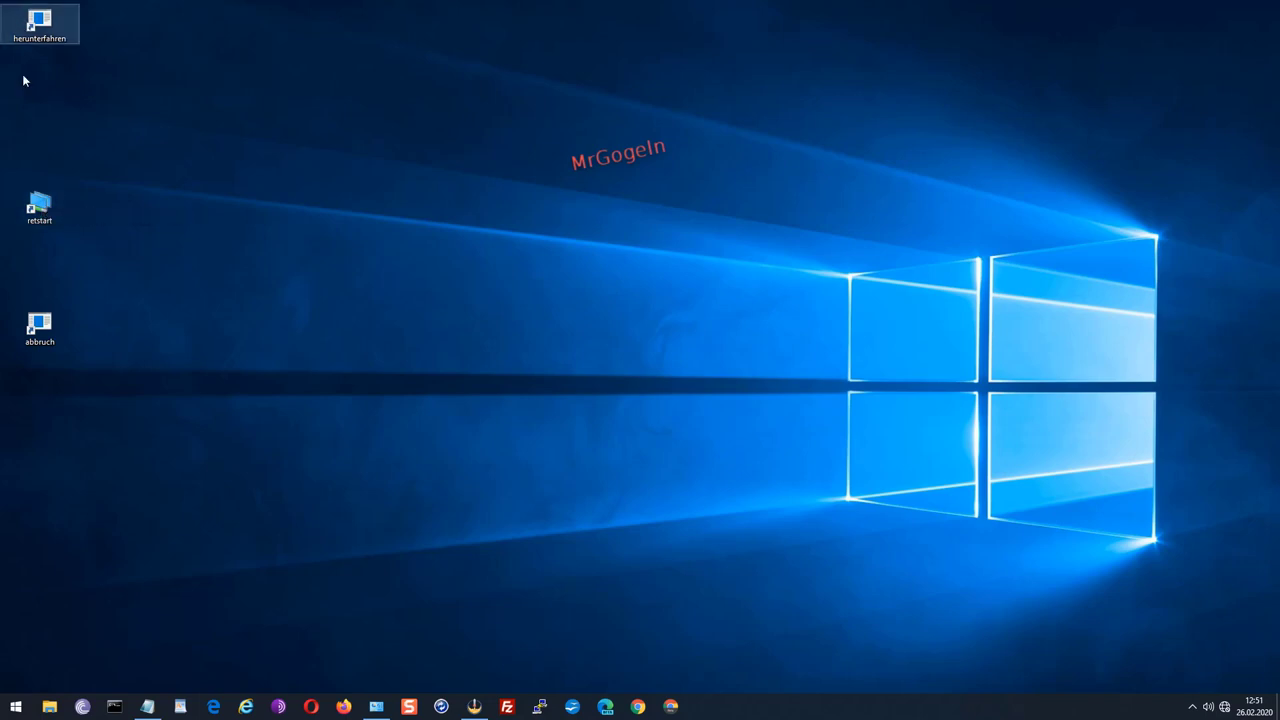
{"action": "left_click_drag", "start_coordinate": [40, 205], "coordinate": [40, 85]}
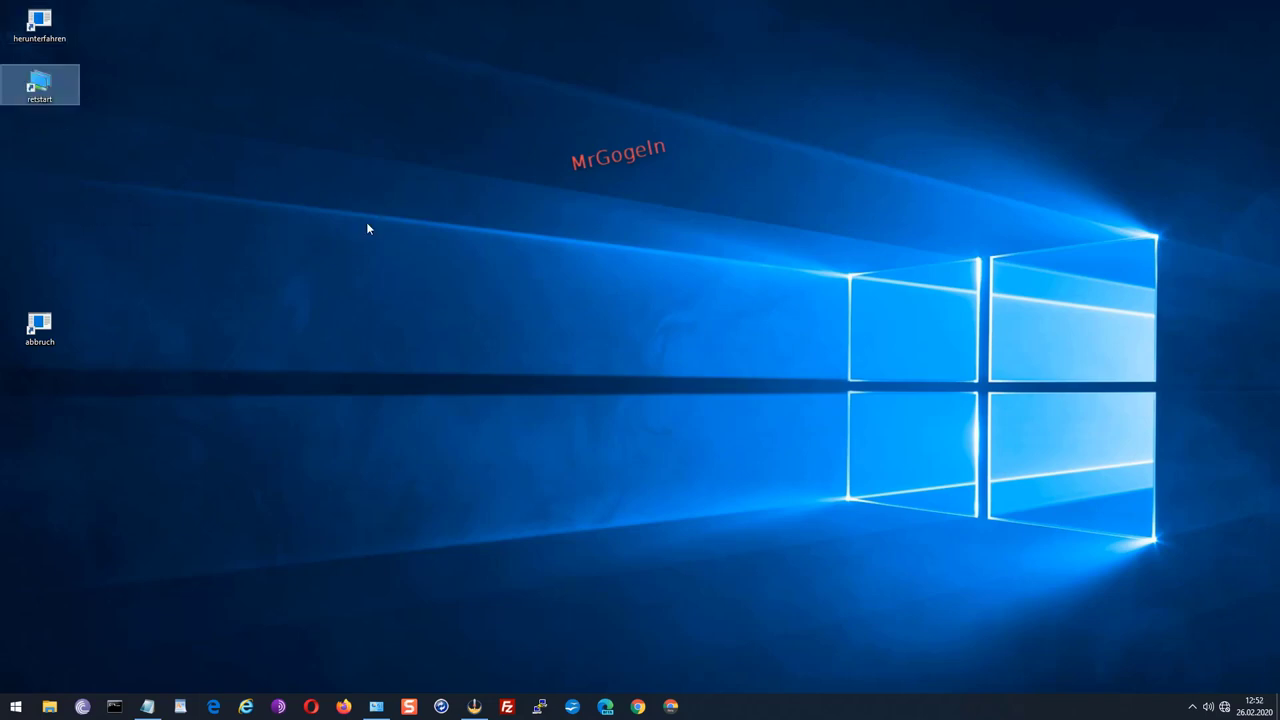
{"action": "left_click_drag", "start_coordinate": [64, 333], "coordinate": [56, 170]}
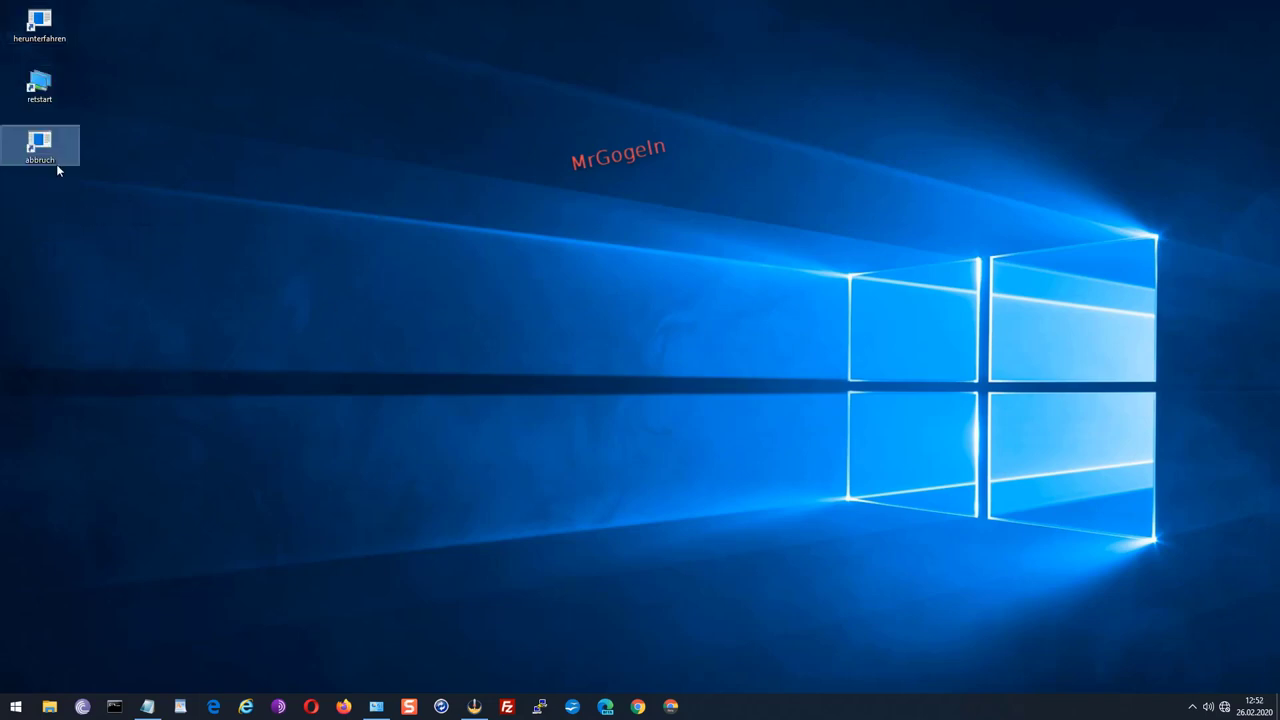
{"action": "left_click", "coordinate": [165, 320]}
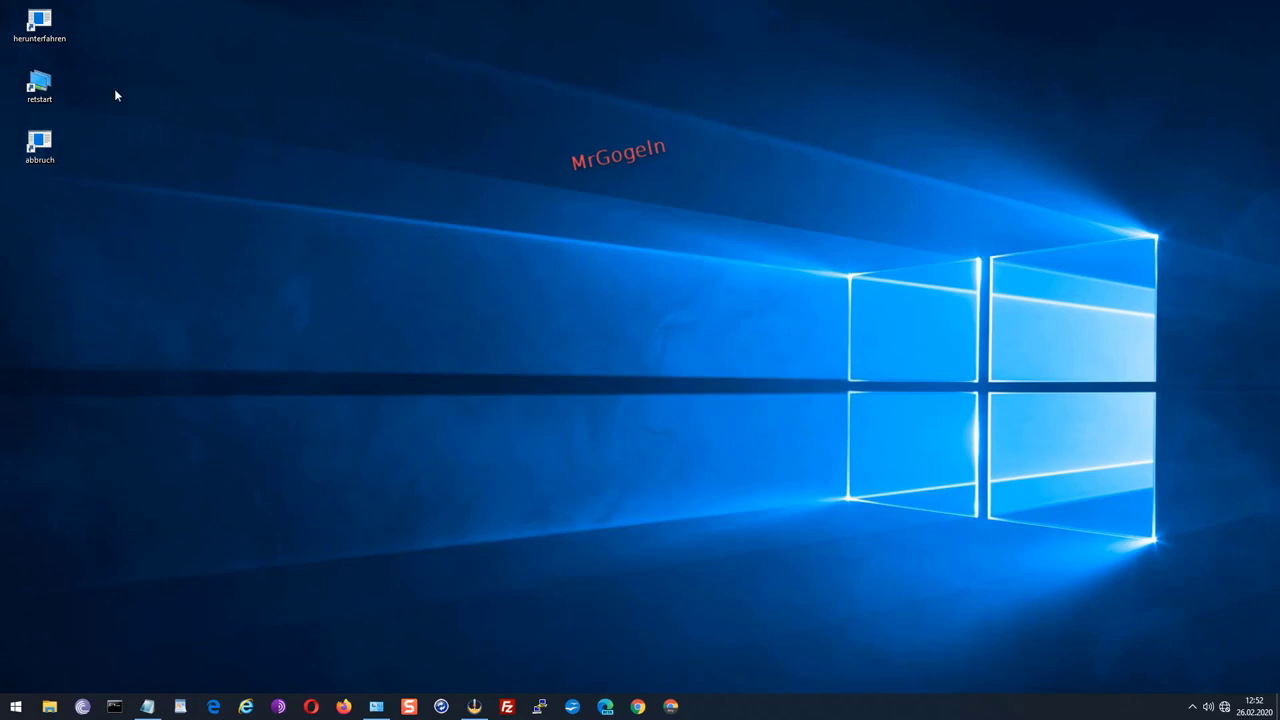
Set the delay in the herunterfahren shortcut's target command to -t 10, save the properties and refresh the desktop.
{"action": "right_click", "coordinate": [24, 22]}
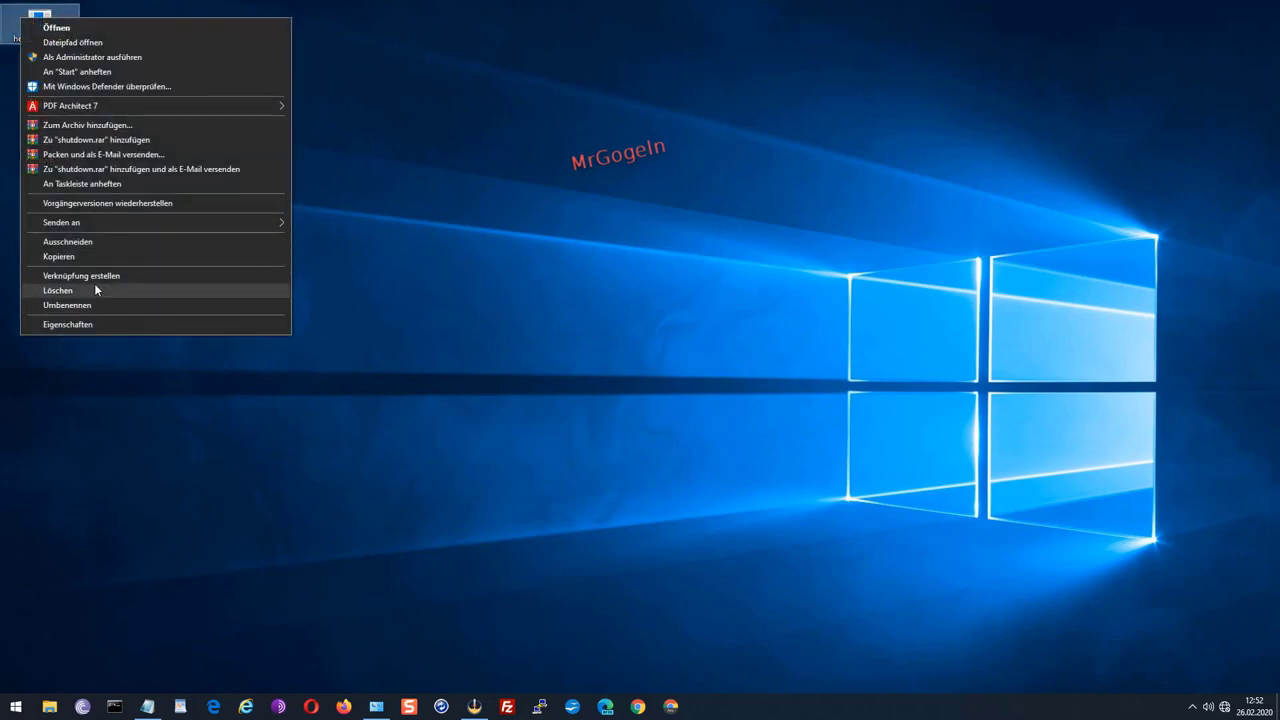
{"action": "left_click", "coordinate": [96, 322]}
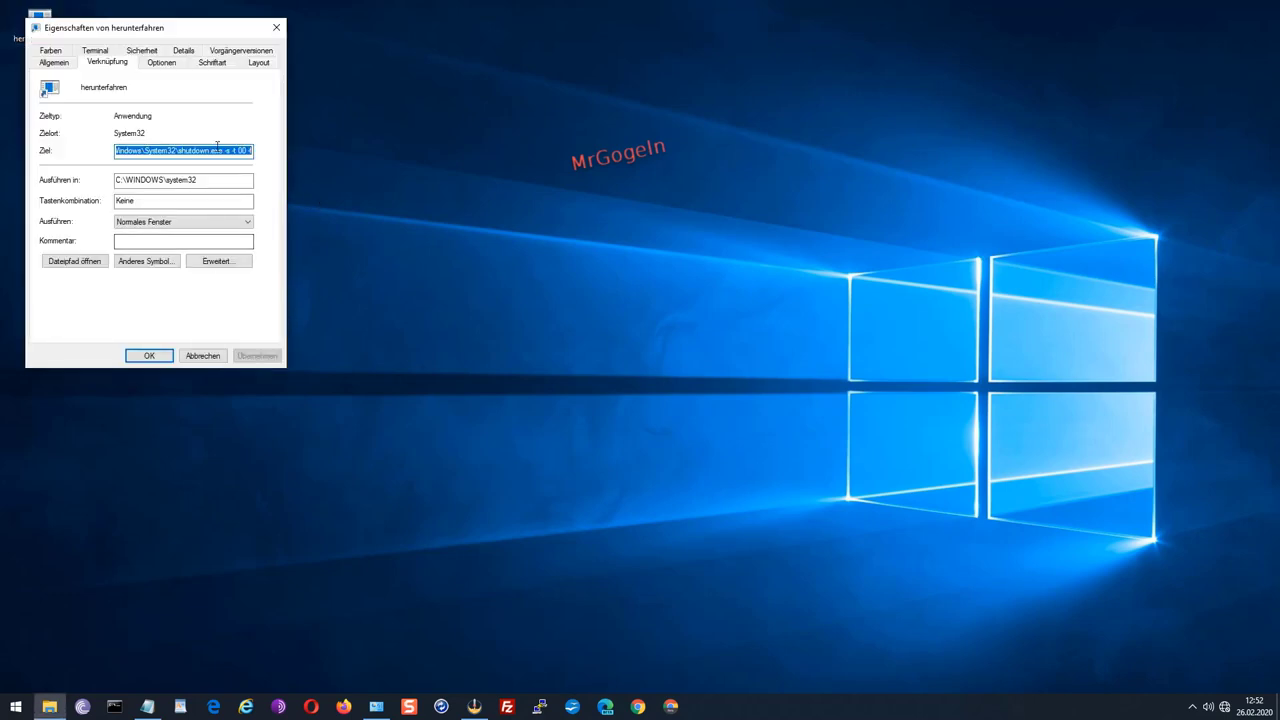
{"action": "key", "text": "End"}
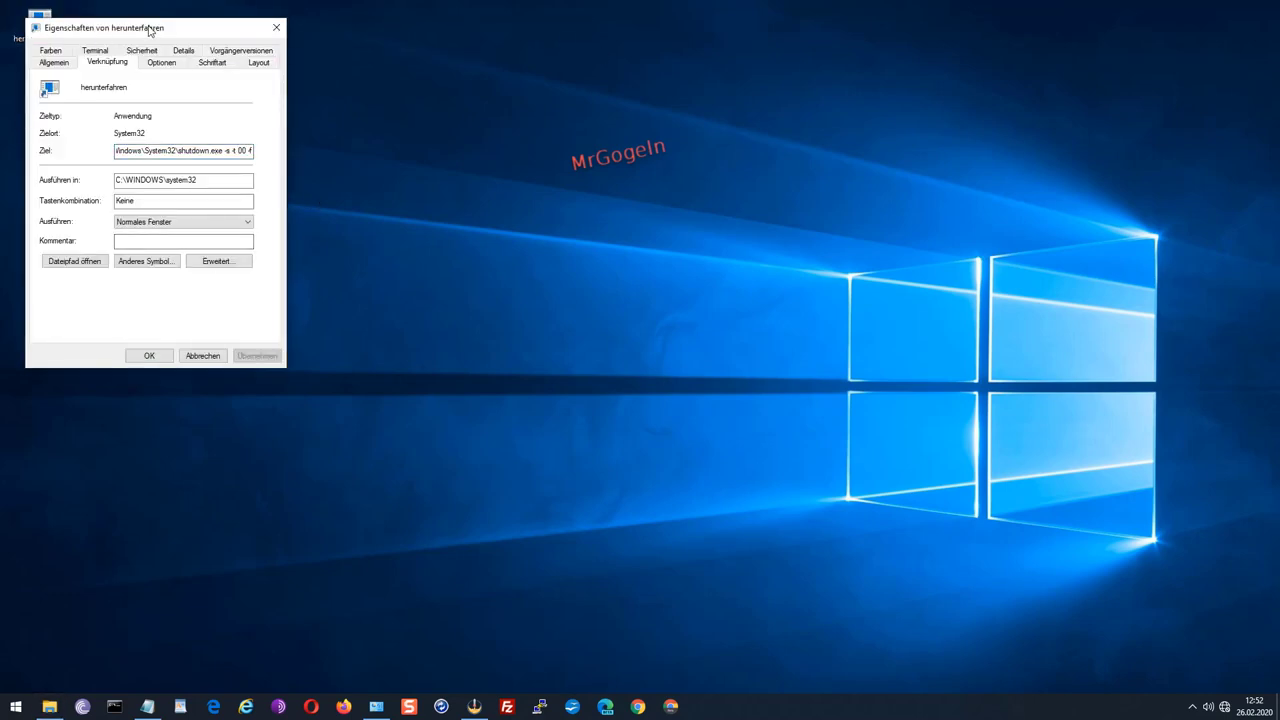
{"action": "left_click_drag", "start_coordinate": [230, 28], "coordinate": [555, 64]}
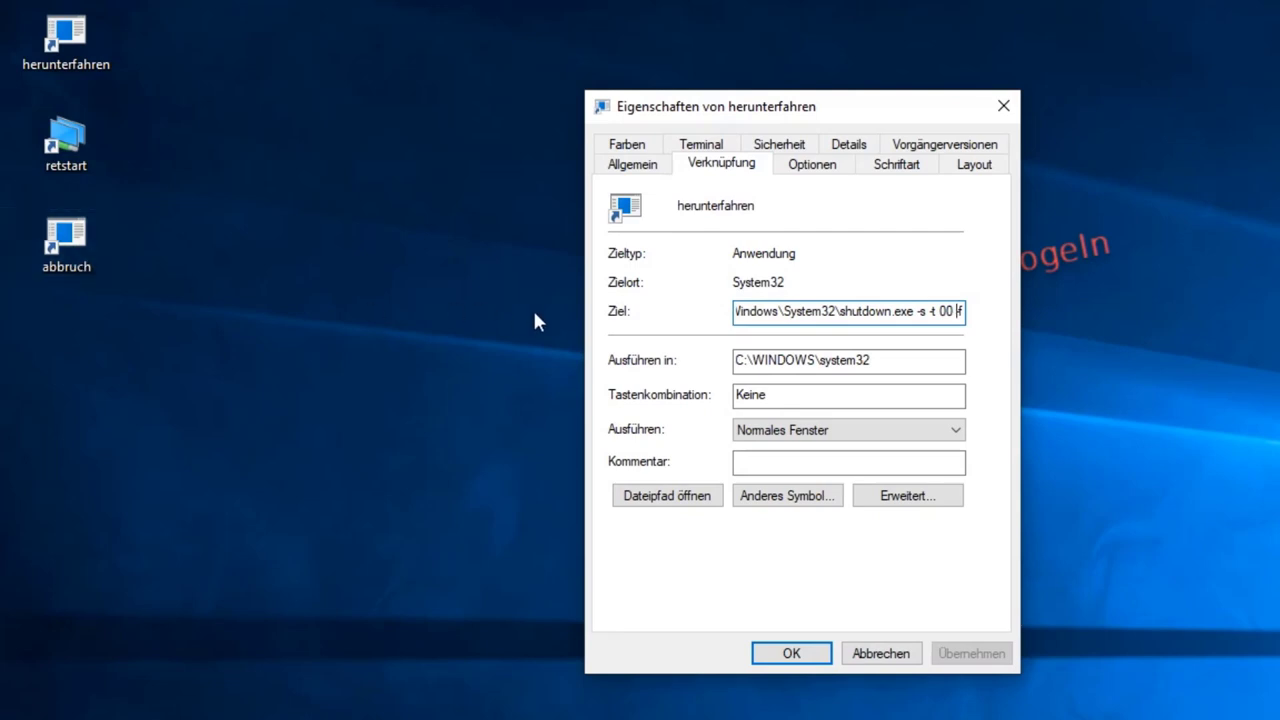
{"action": "key", "text": "BackSpace"}
{"action": "key", "text": "BackSpace"}
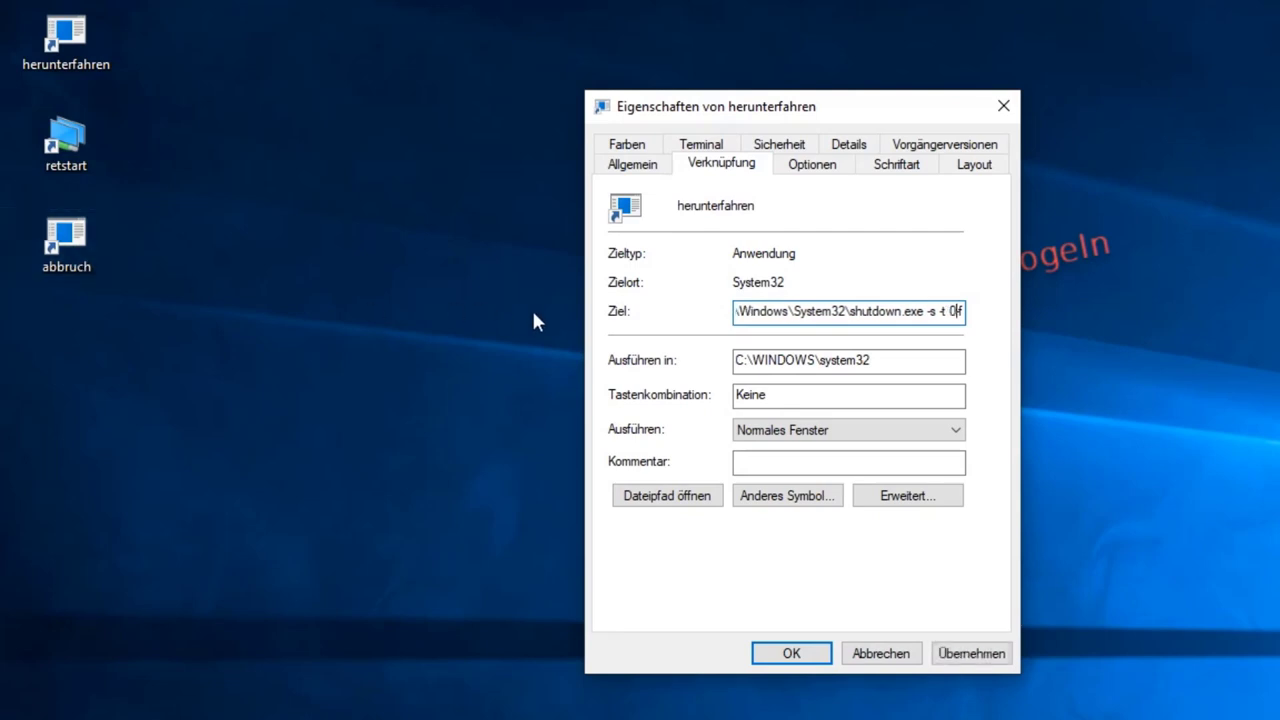
{"action": "key", "text": "BackSpace"}
{"action": "type", "text": "10 -"}
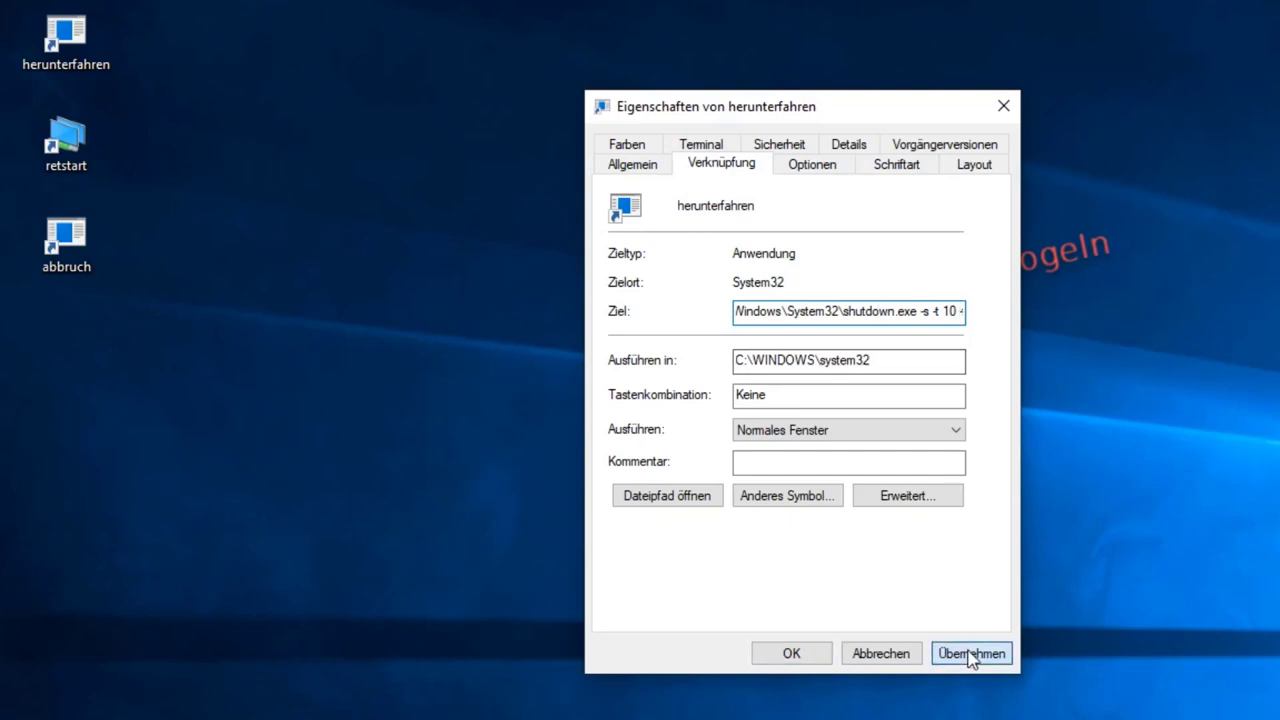
{"action": "left_click", "coordinate": [972, 654]}
{"action": "left_click", "coordinate": [762, 657]}
{"action": "right_click", "coordinate": [474, 324]}
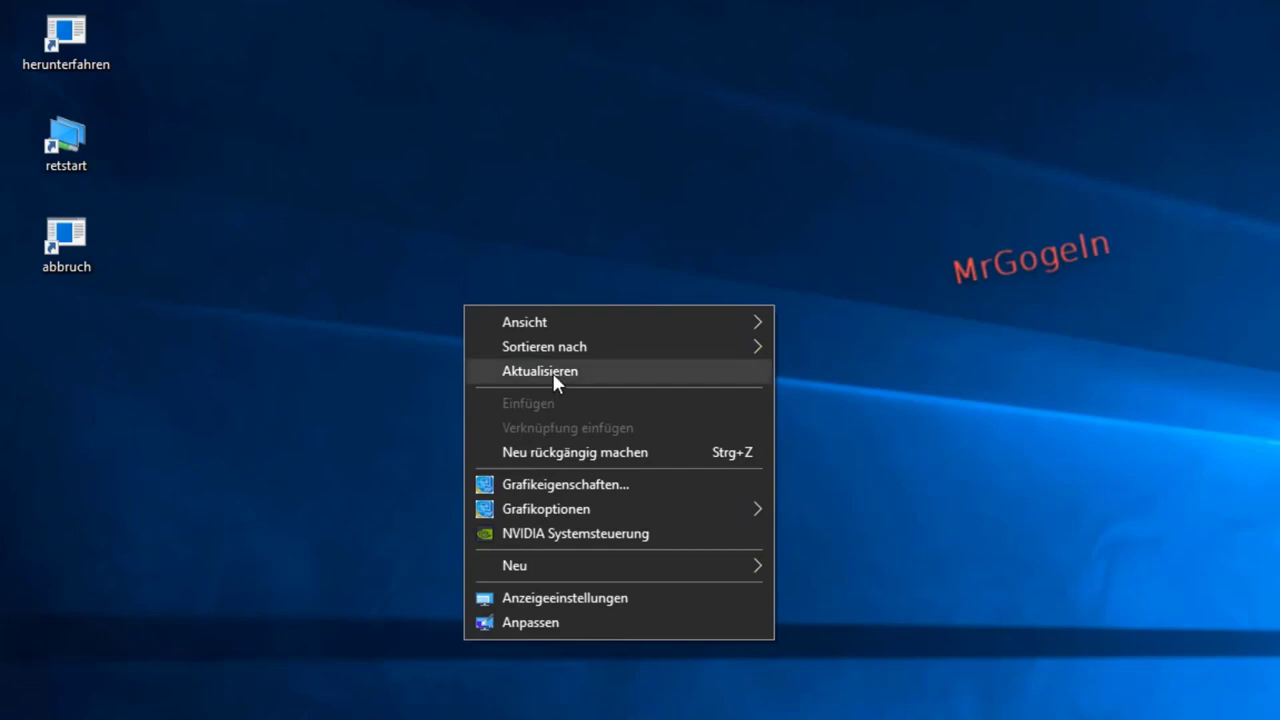
{"action": "left_click", "coordinate": [554, 371]}
Test the herunterfahren shortcut, close the sign-out notice and cancel the pending shutdown with the abbruch shortcut.
{"action": "double_click", "coordinate": [45, 50]}
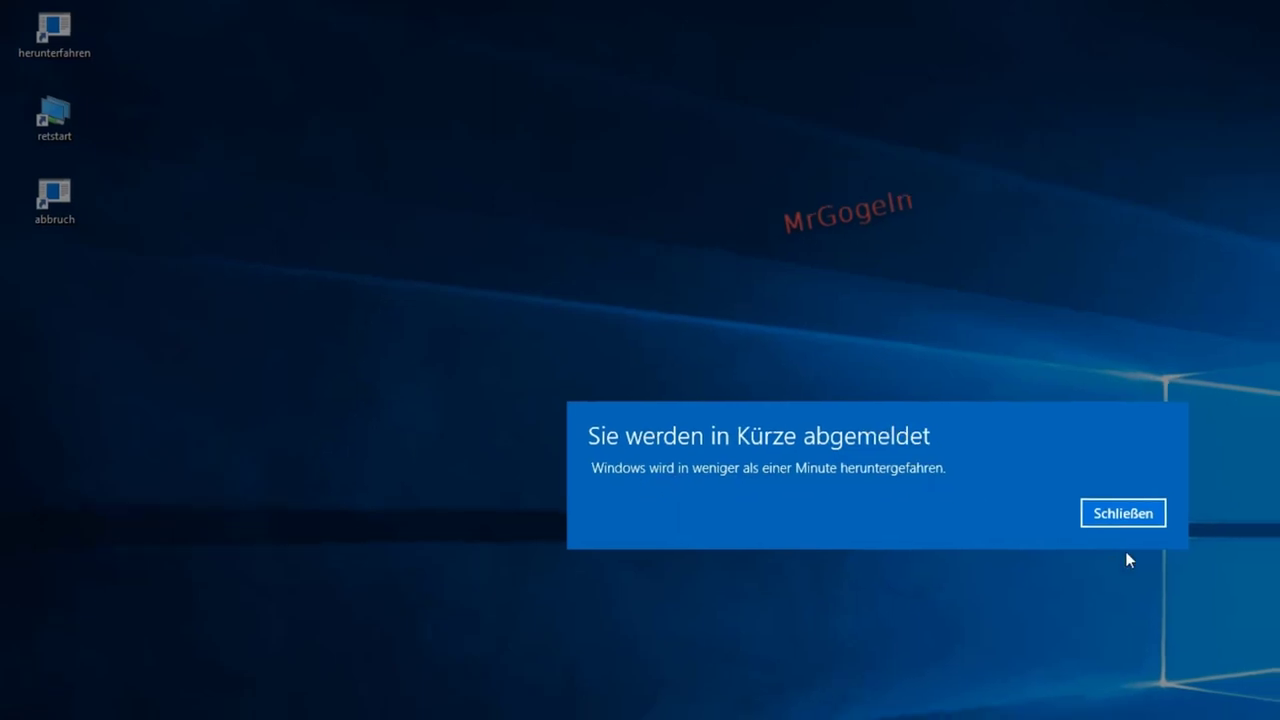
{"action": "left_click", "coordinate": [1149, 525]}
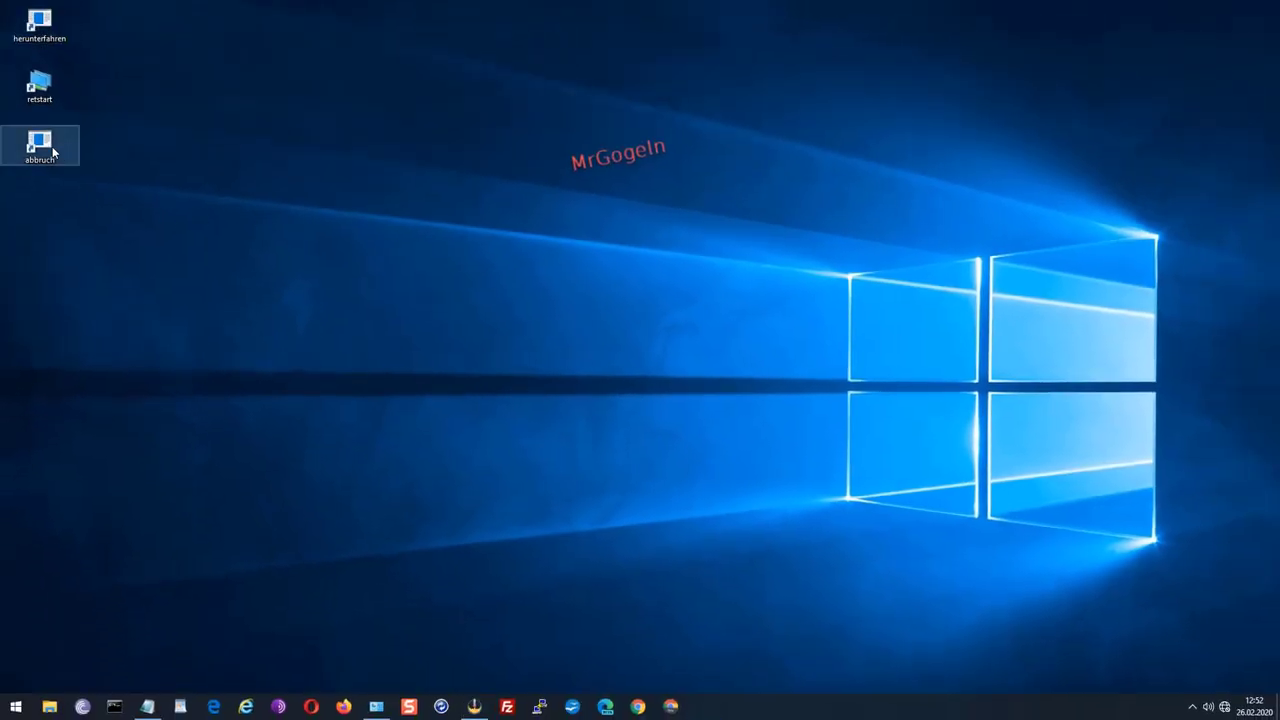
{"action": "double_click", "coordinate": [45, 148]}
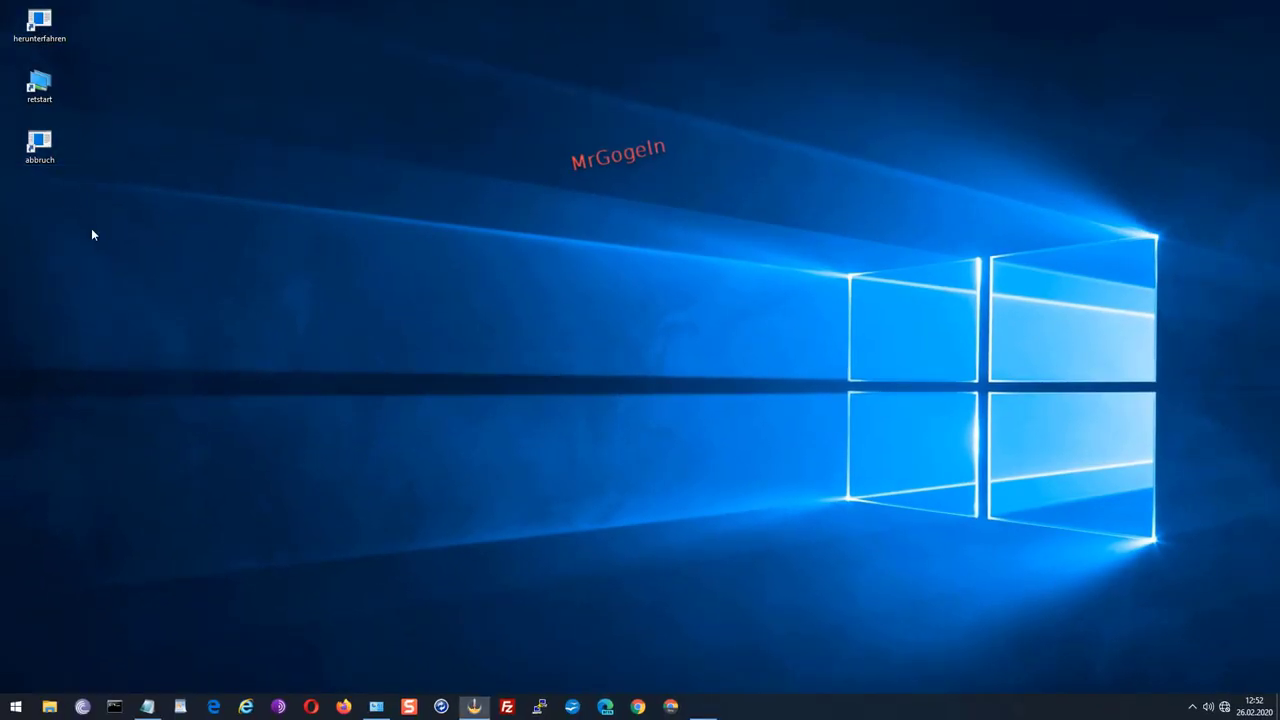
{"action": "left_click", "coordinate": [1062, 628]}
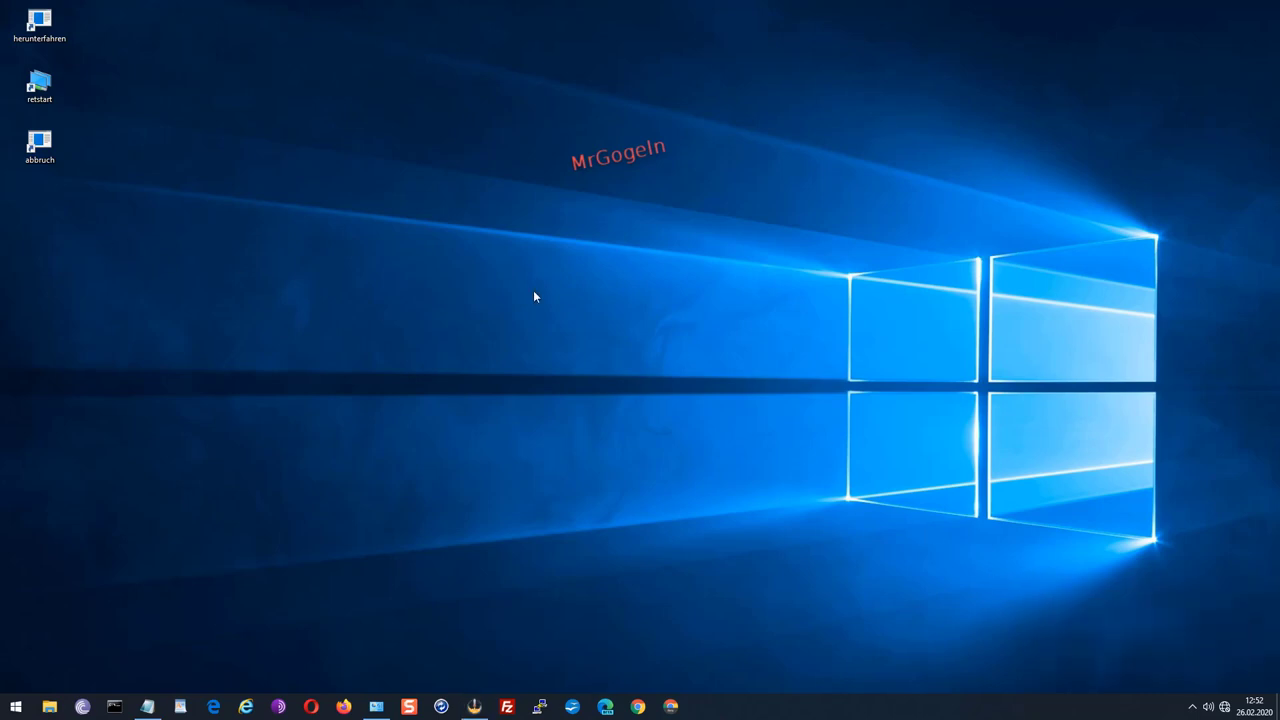